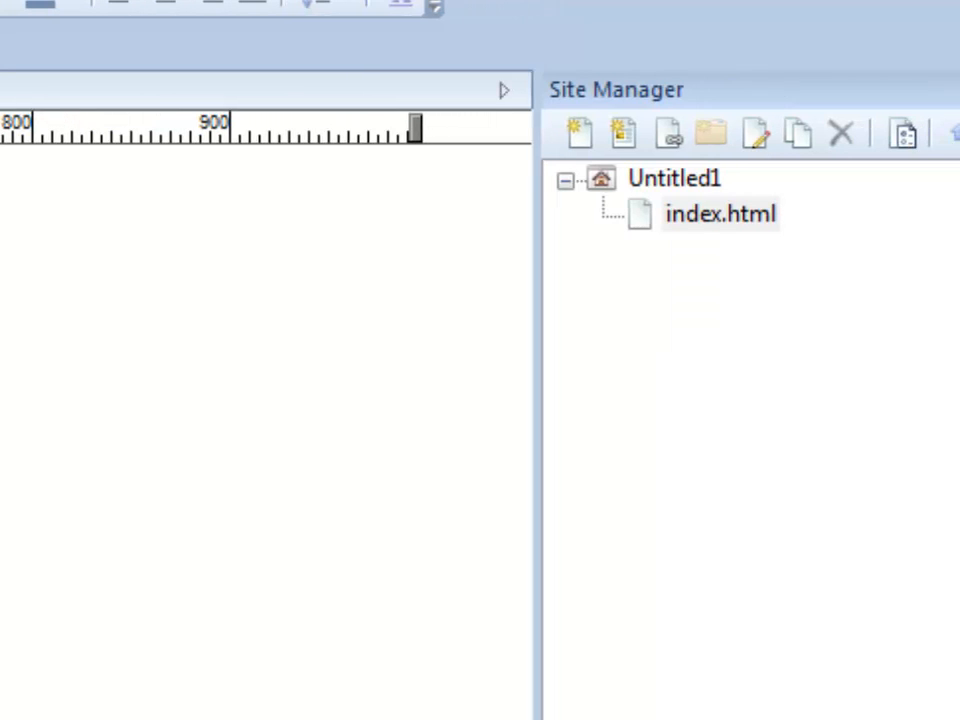
Step: Review the program's general options and close them without making changes
{"action": "left_click", "coordinate": [634, 226]}
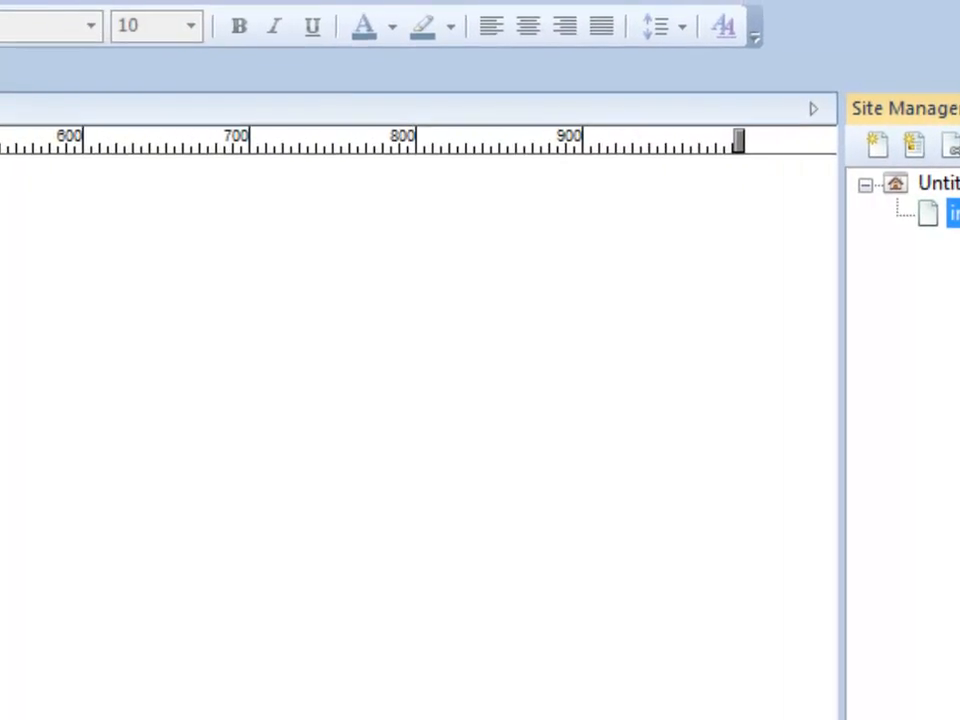
{"action": "left_click", "coordinate": [48, 38]}
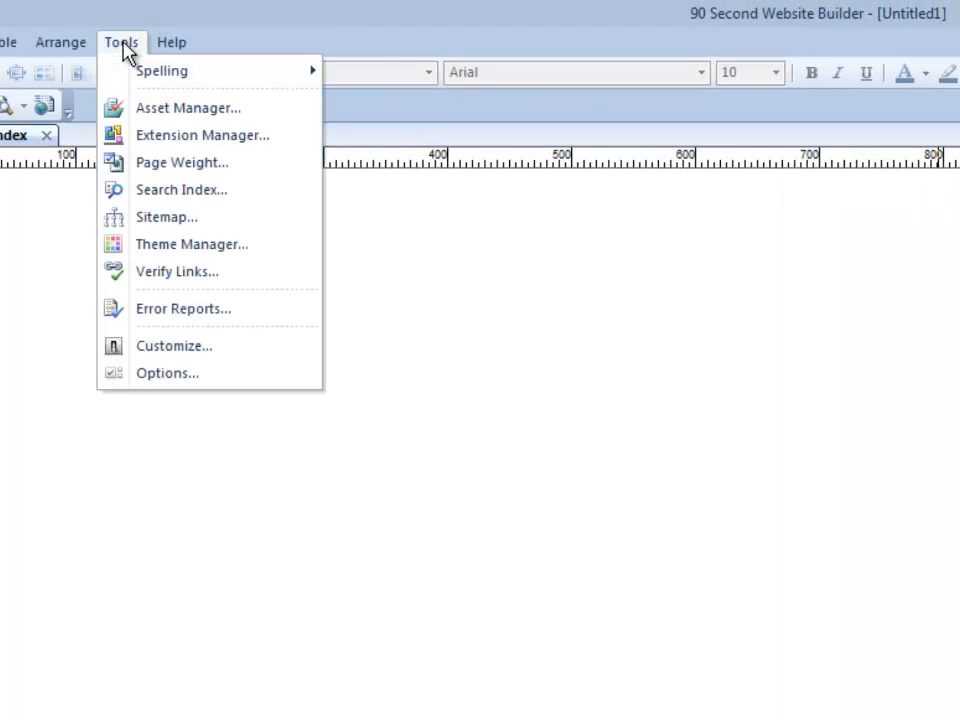
{"action": "left_click", "coordinate": [155, 377]}
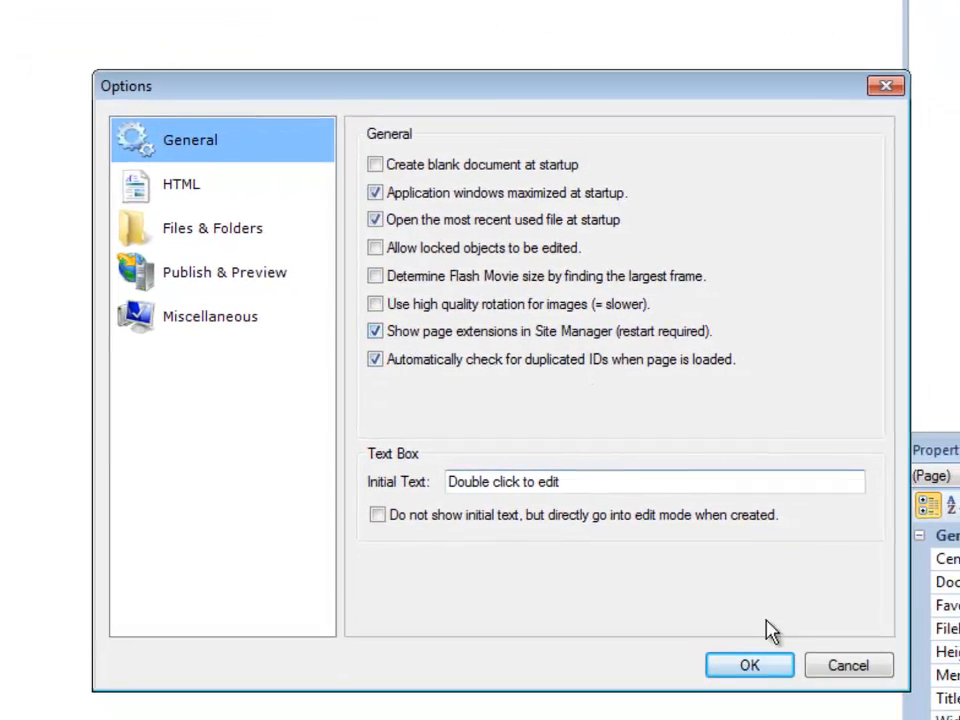
{"action": "left_click", "coordinate": [848, 665]}
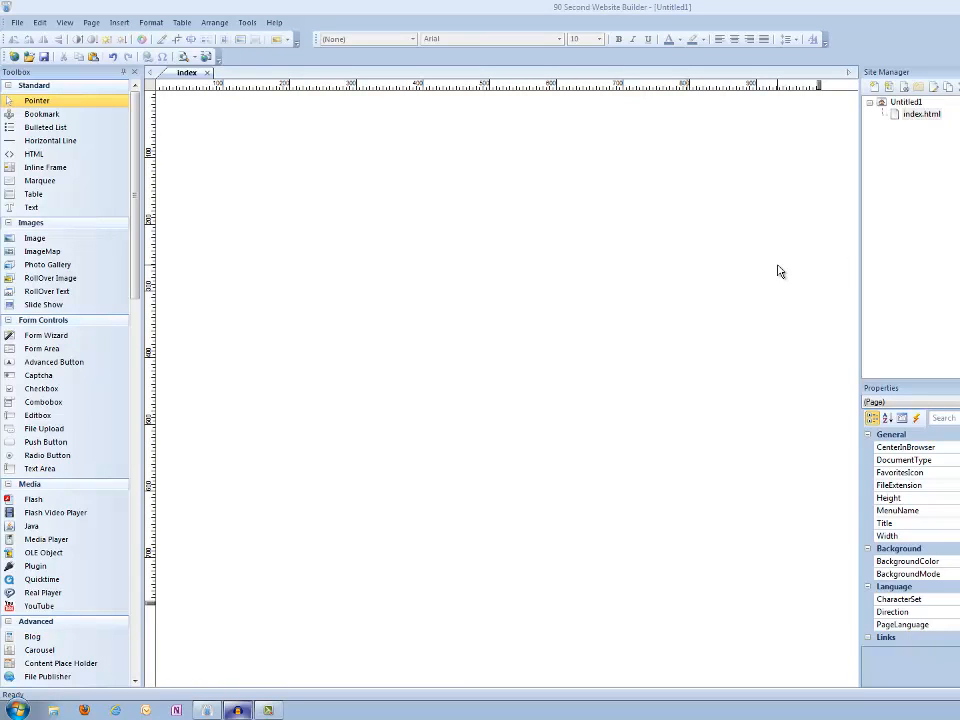
Step: Set the index page's target screen size to 800x600 pixels in its page properties and apply it
{"action": "right_click", "coordinate": [687, 232]}
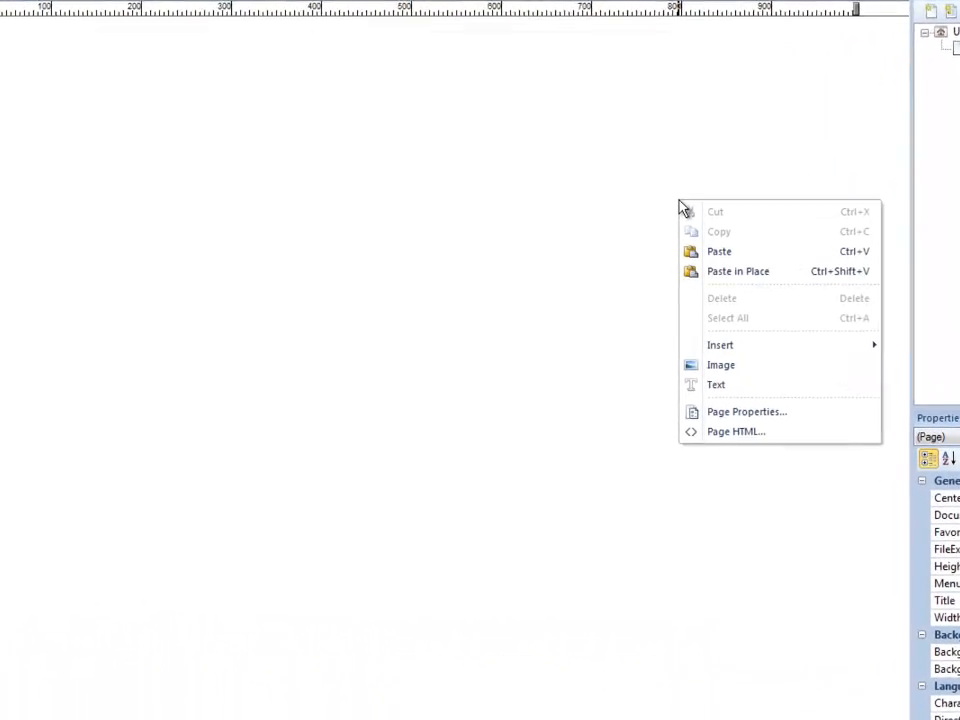
{"action": "left_click", "coordinate": [730, 412]}
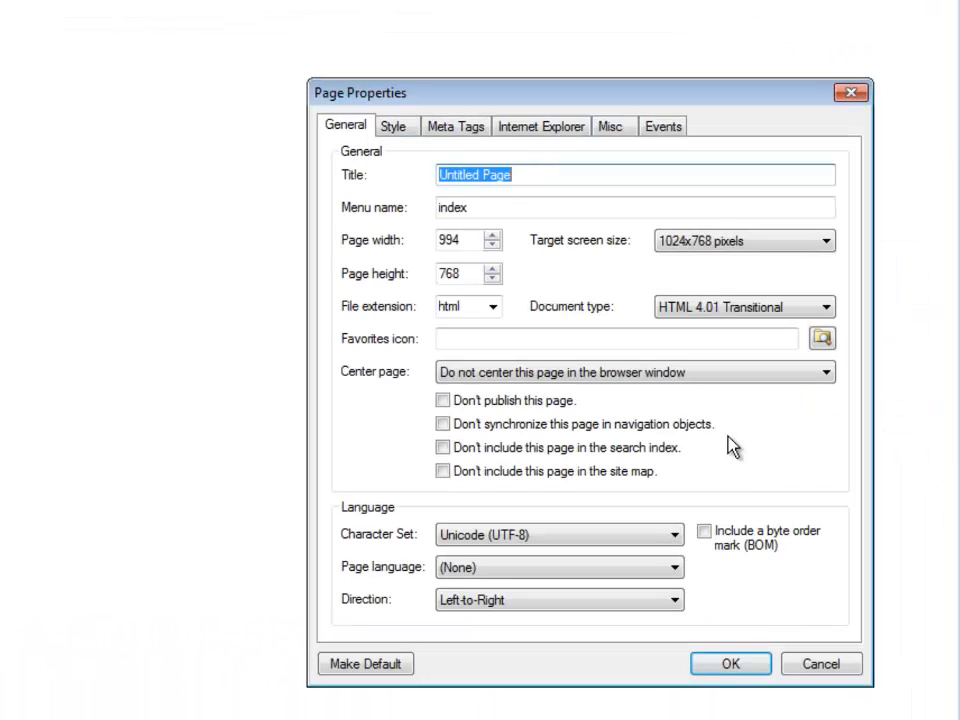
{"action": "left_click", "coordinate": [714, 249]}
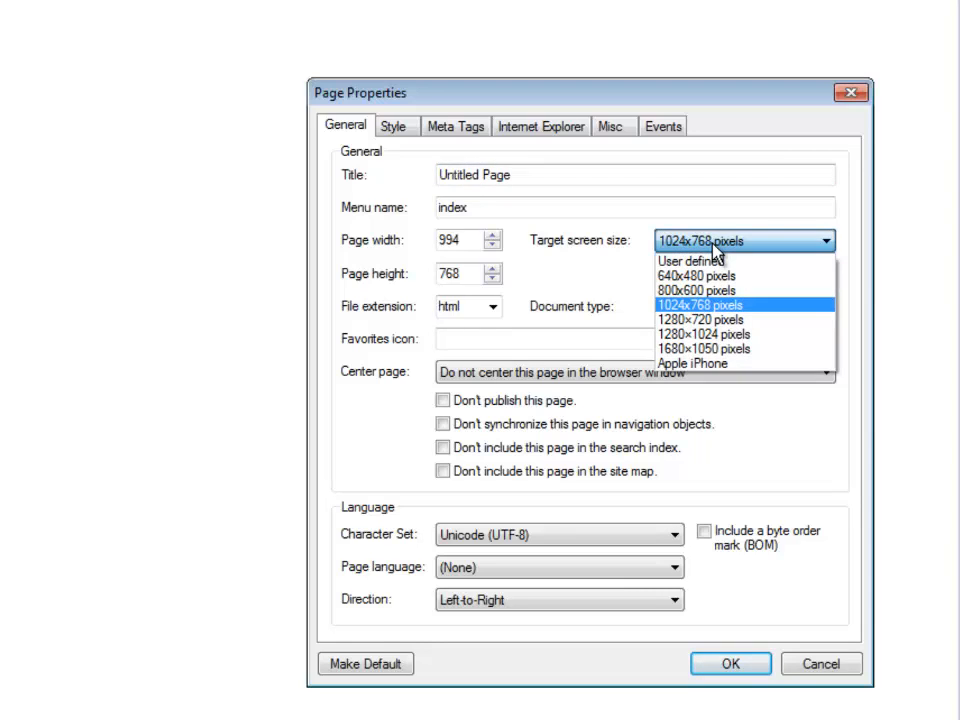
{"action": "left_click", "coordinate": [707, 313]}
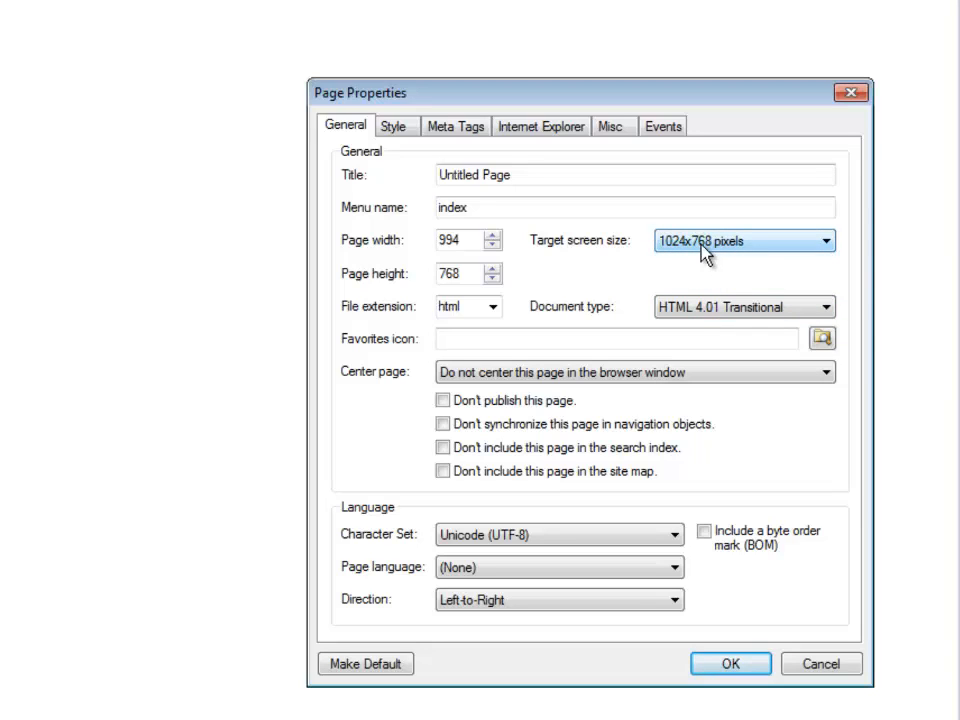
{"action": "left_click", "coordinate": [446, 240]}
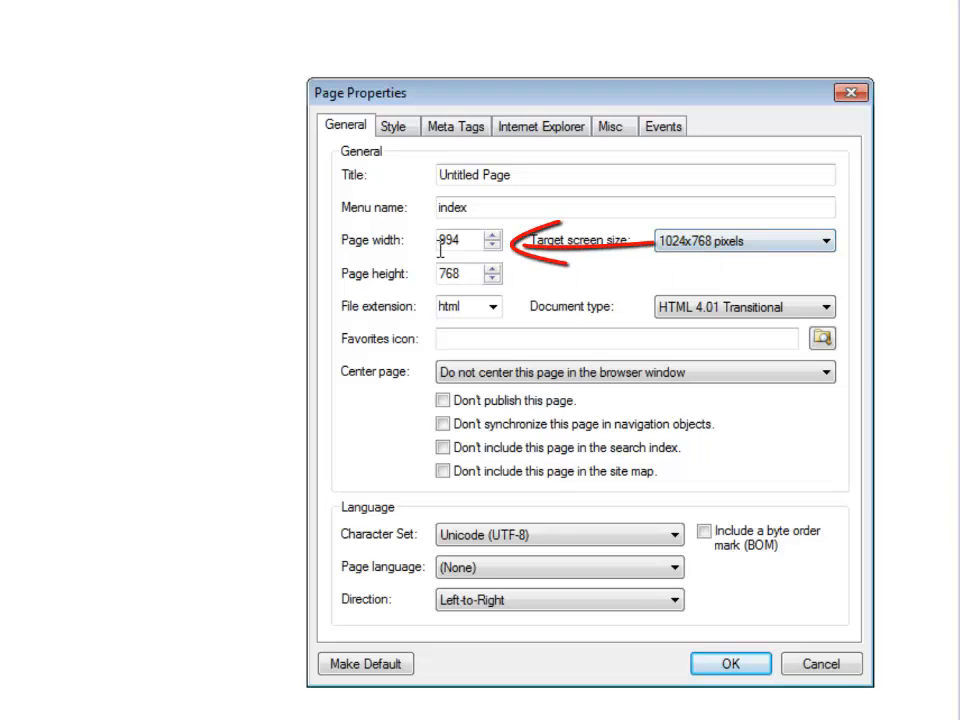
{"action": "left_click", "coordinate": [731, 248]}
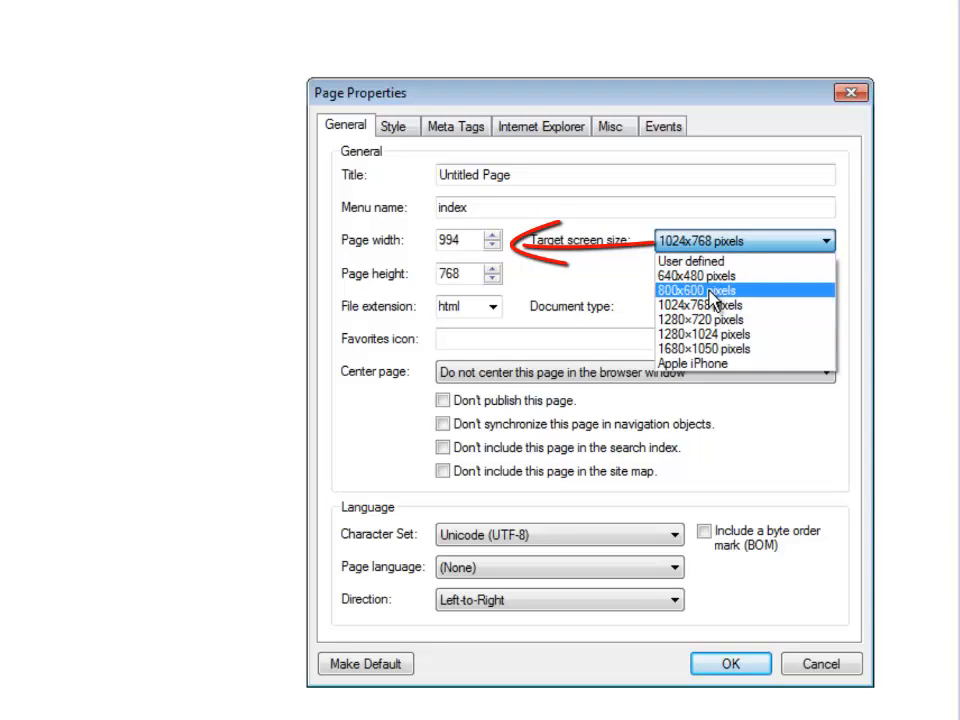
{"action": "left_click", "coordinate": [711, 291]}
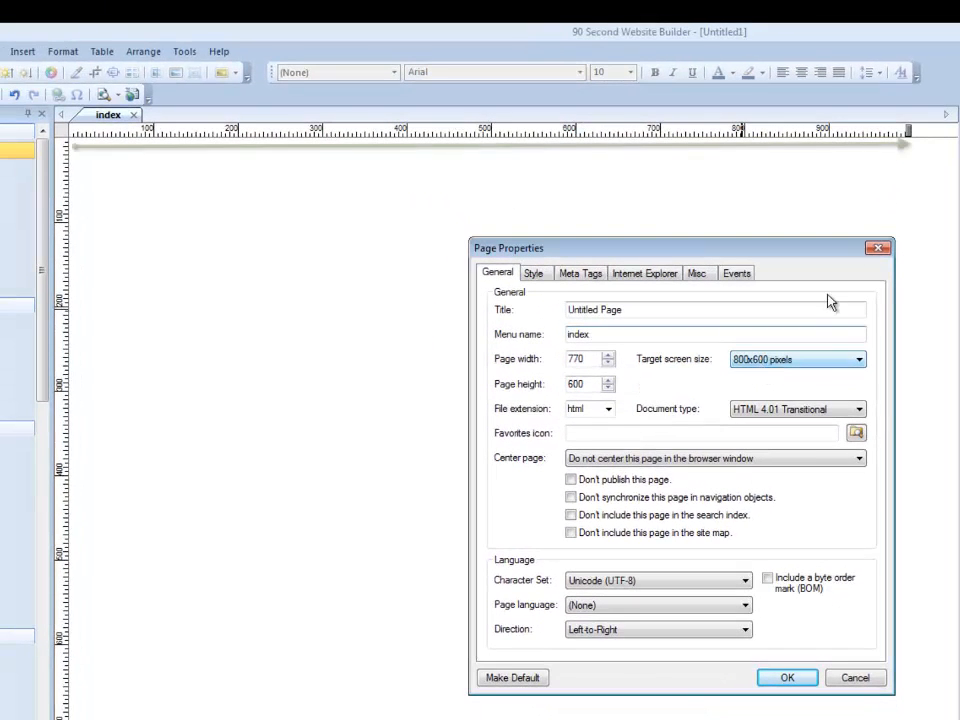
{"action": "left_click", "coordinate": [787, 678]}
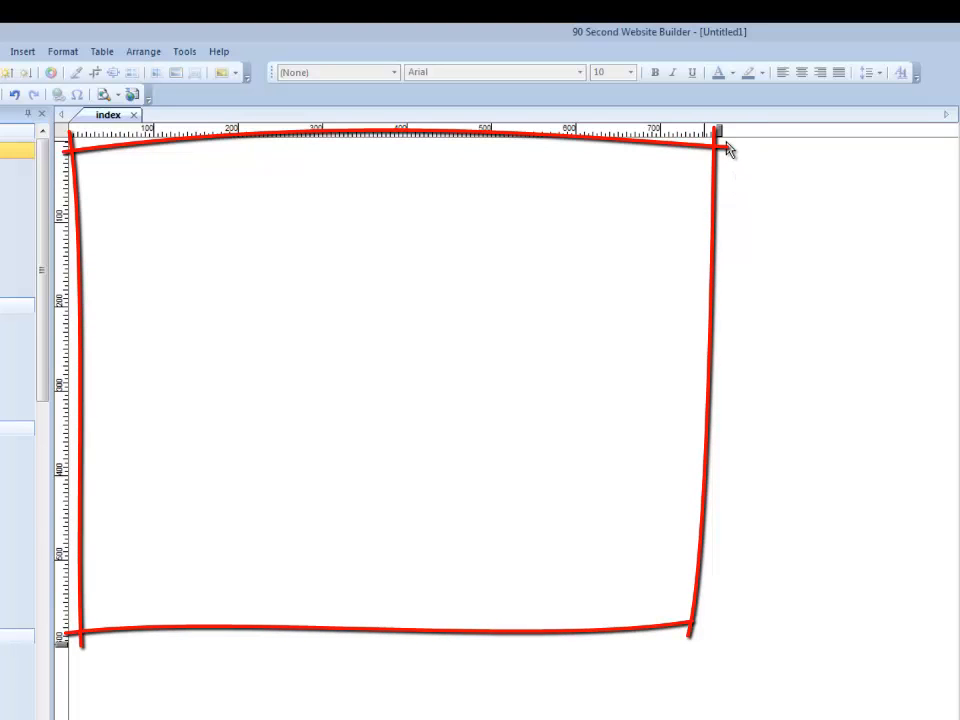
Step: Set the index page's target screen size to 1024x768 pixels in its page properties and apply it
{"action": "right_click", "coordinate": [740, 196]}
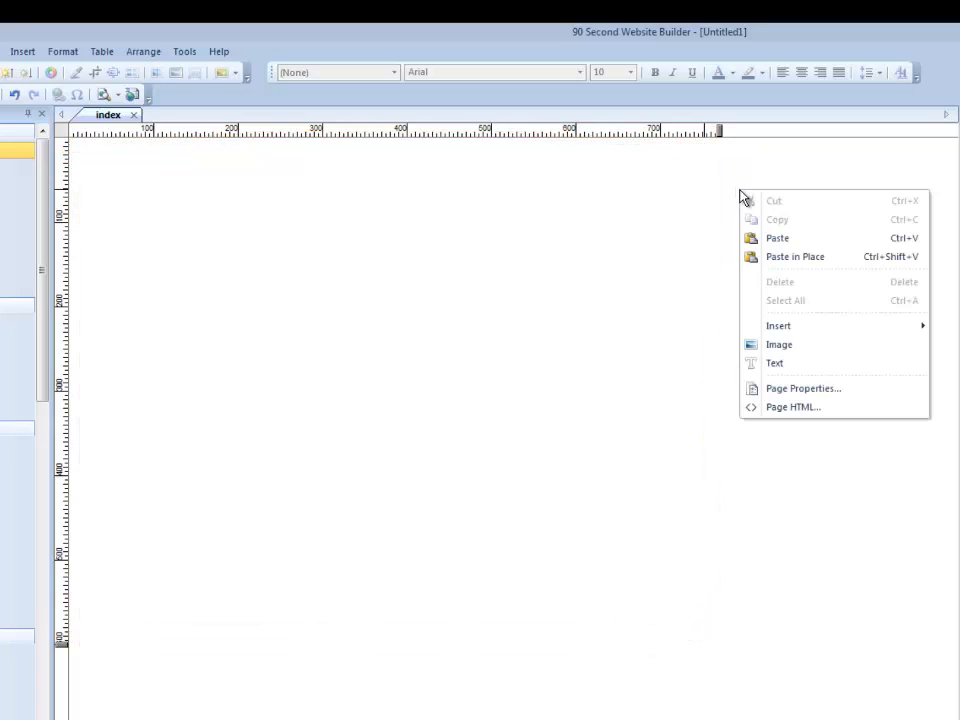
{"action": "left_click", "coordinate": [800, 390]}
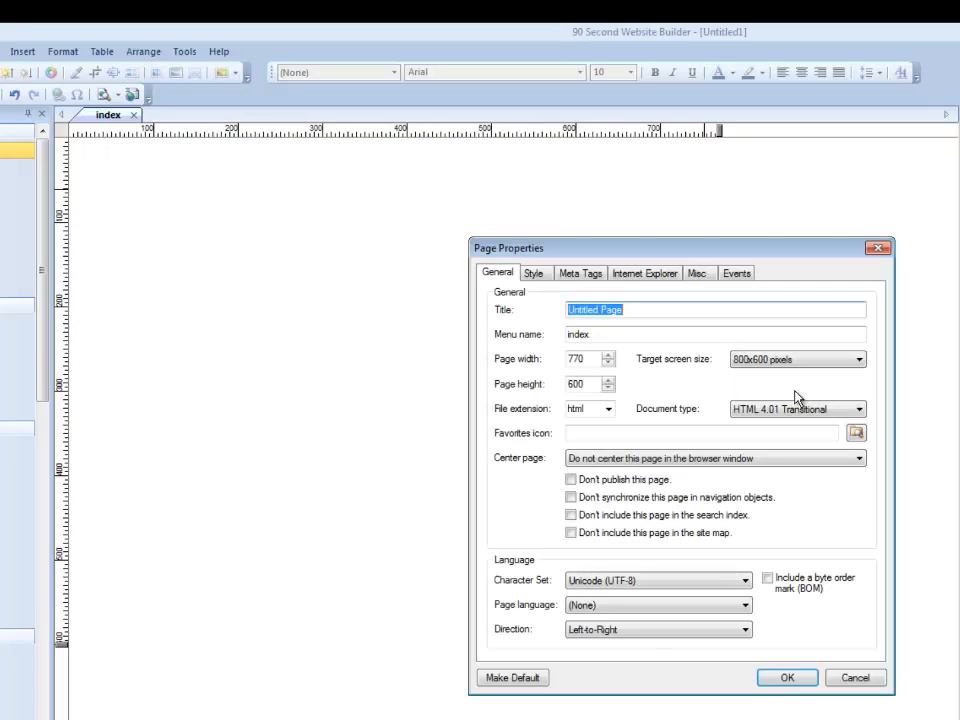
{"action": "left_click", "coordinate": [738, 360]}
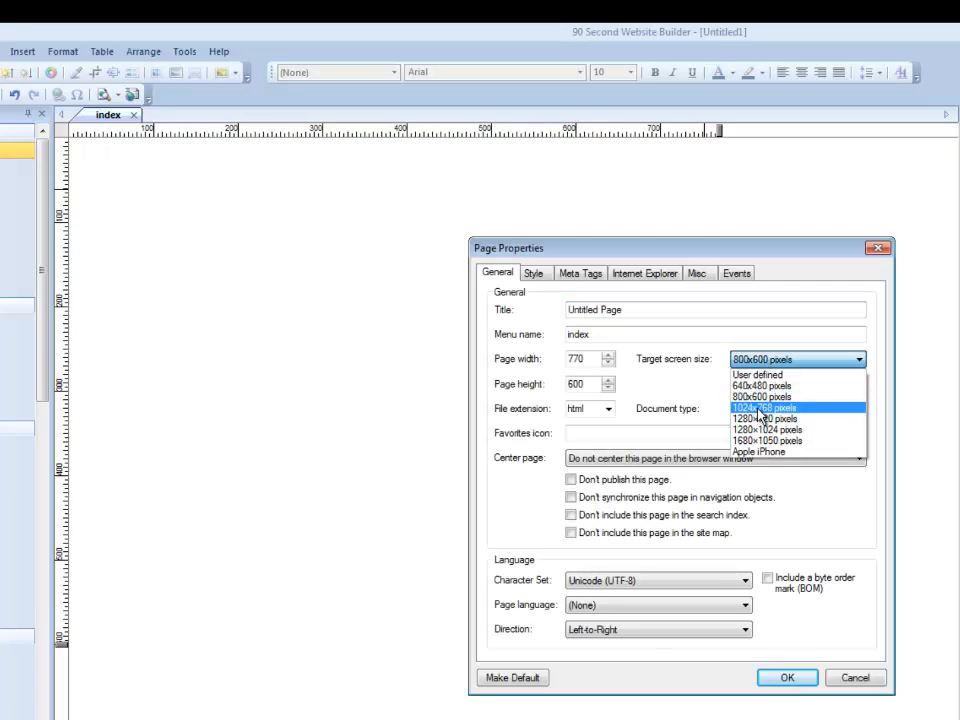
{"action": "left_click", "coordinate": [765, 407]}
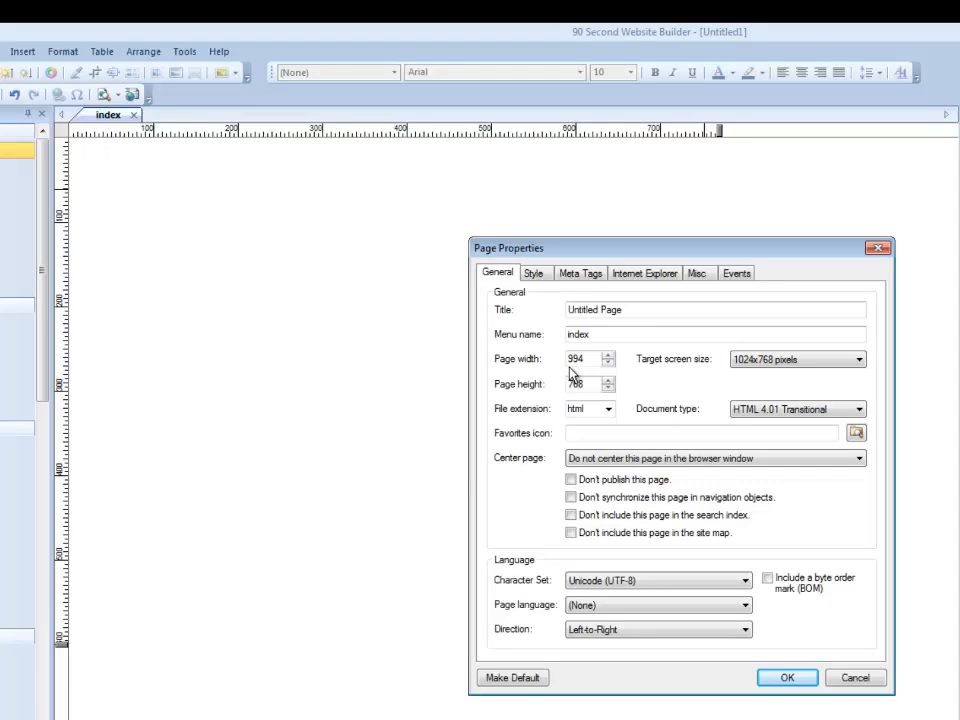
{"action": "left_click", "coordinate": [782, 680]}
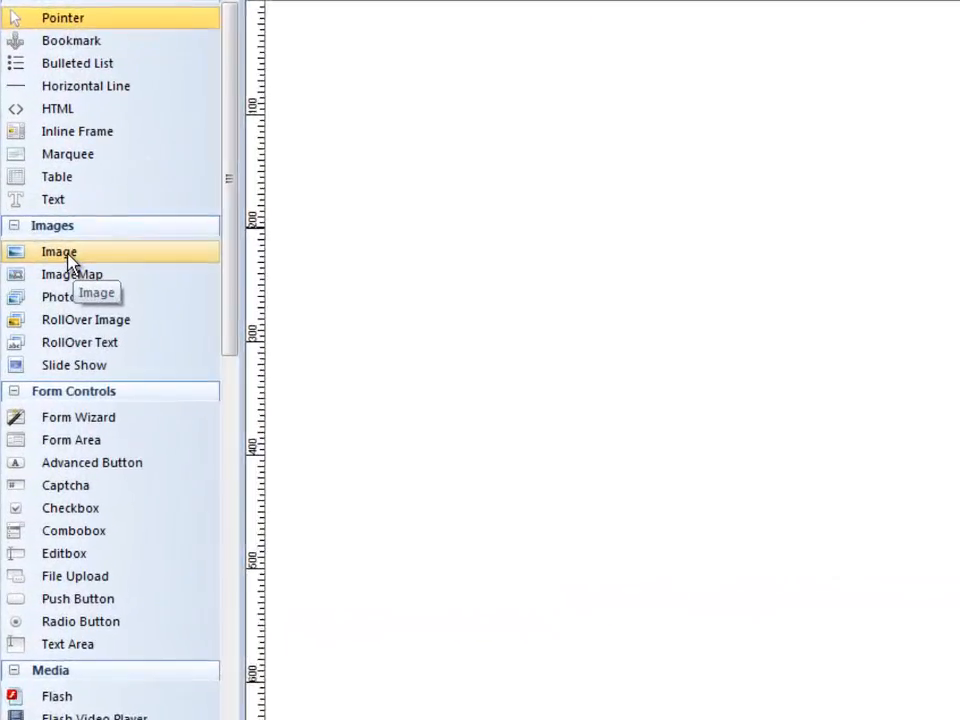
Step: Insert the image "back" at the page's top-left corner and stretch it across the full page width
{"action": "left_click", "coordinate": [82, 264]}
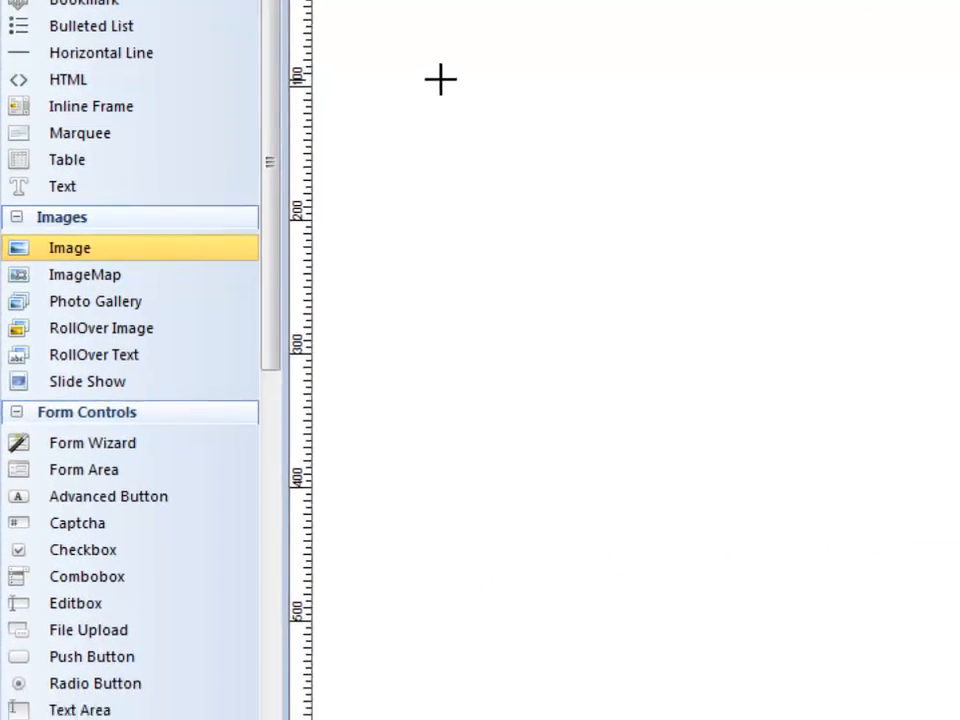
{"action": "left_click_drag", "start_coordinate": [440, 79], "coordinate": [959, 358]}
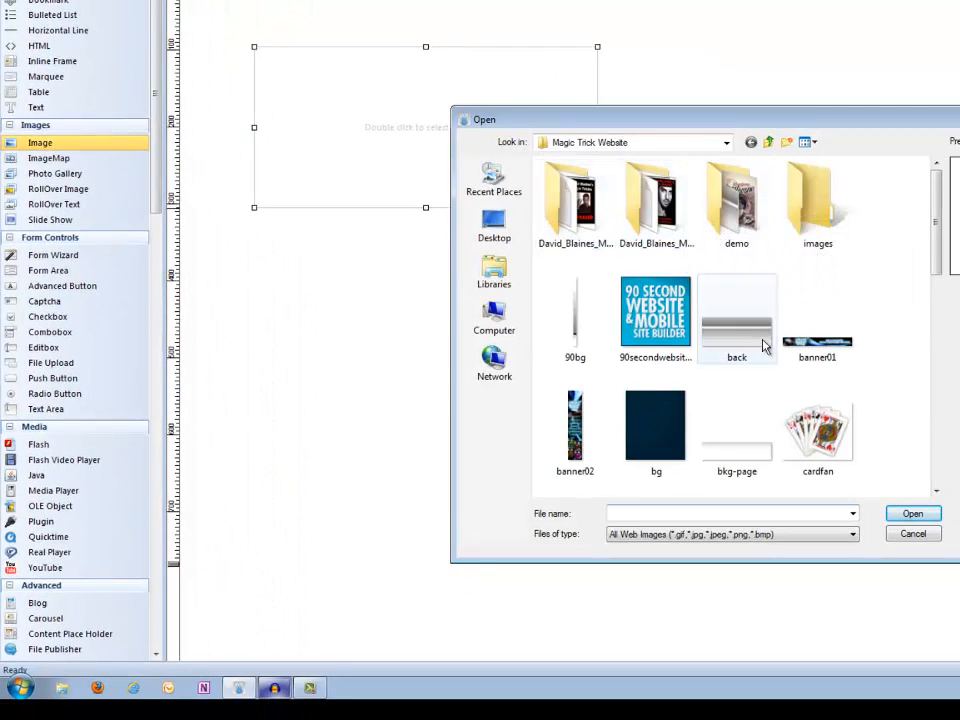
{"action": "left_click", "coordinate": [737, 338]}
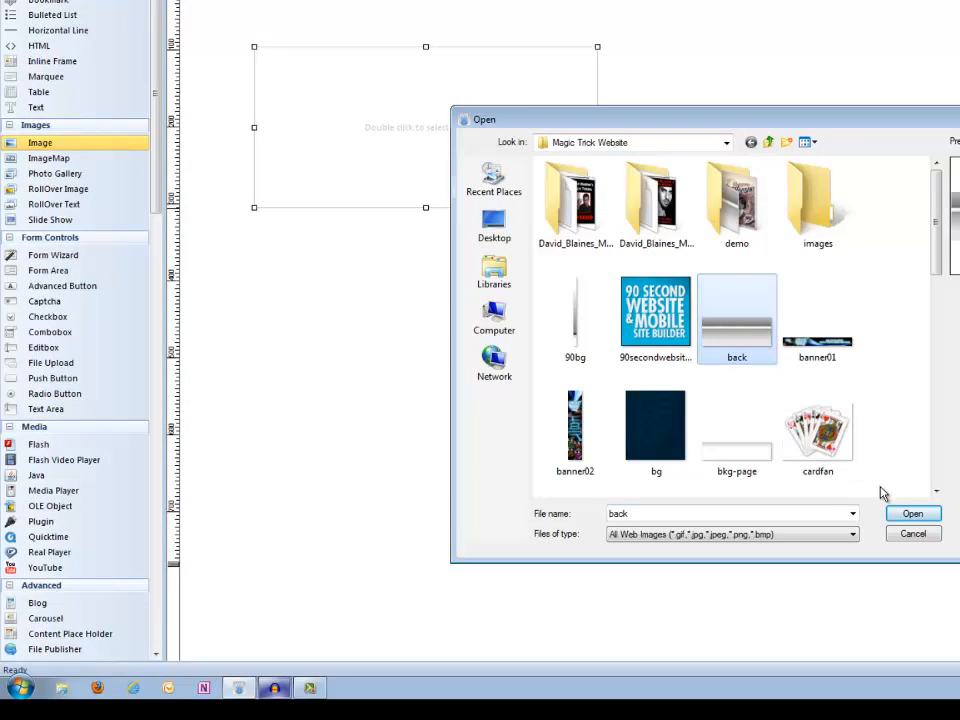
{"action": "left_click", "coordinate": [924, 522]}
{"action": "left_click_drag", "start_coordinate": [531, 210], "coordinate": [450, 122]}
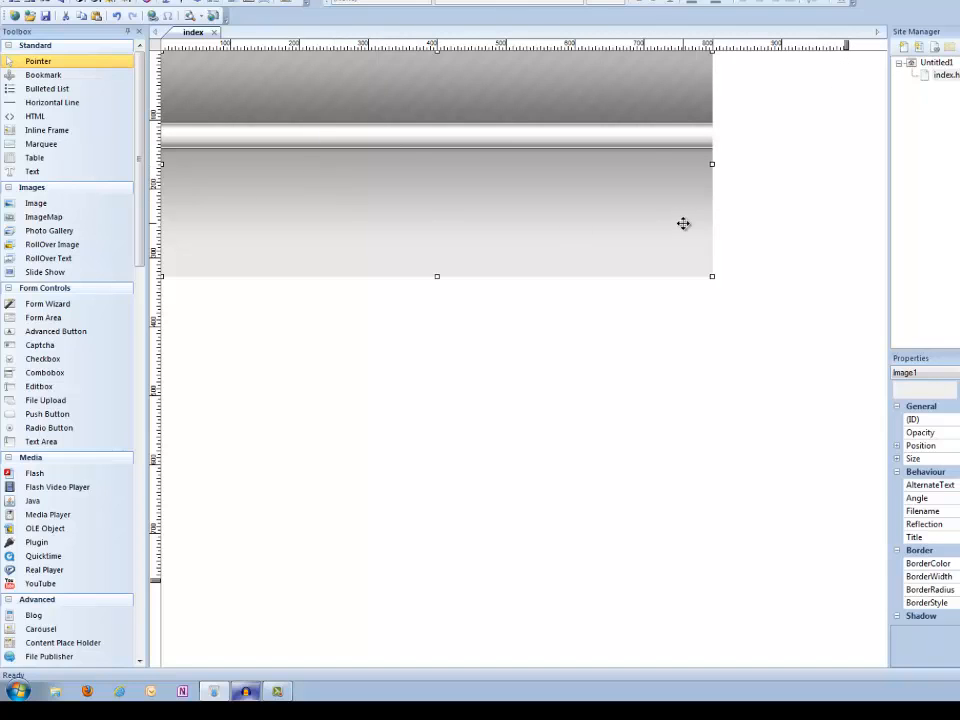
{"action": "left_click_drag", "start_coordinate": [714, 164], "coordinate": [848, 160]}
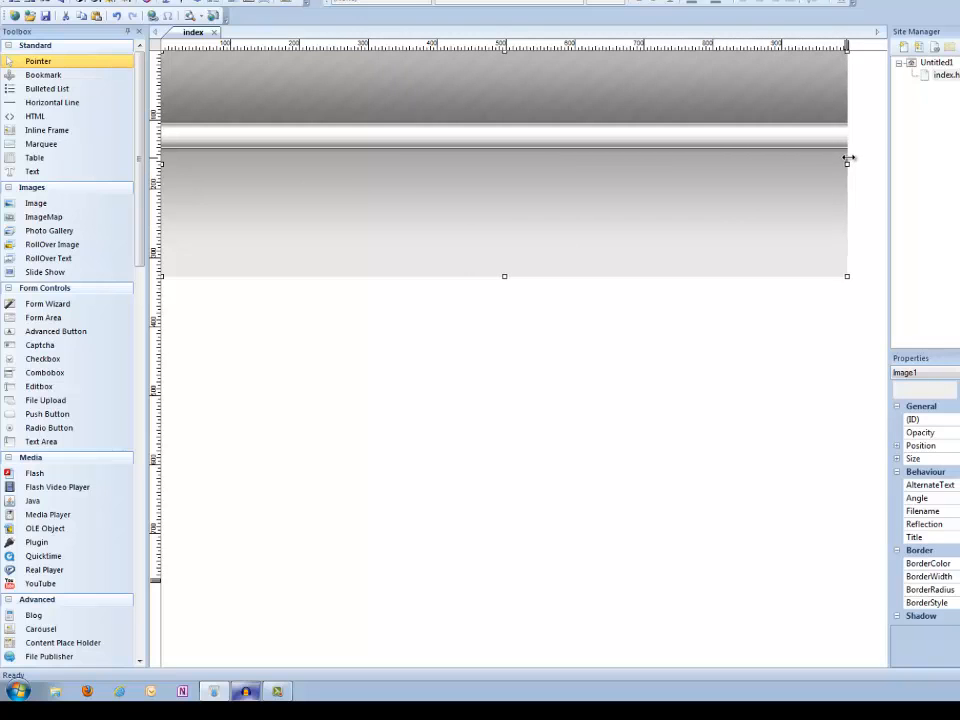
Step: Preview the page in the browser, checking how the image fills windows of different sizes, and close the preview
{"action": "left_click", "coordinate": [533, 328]}
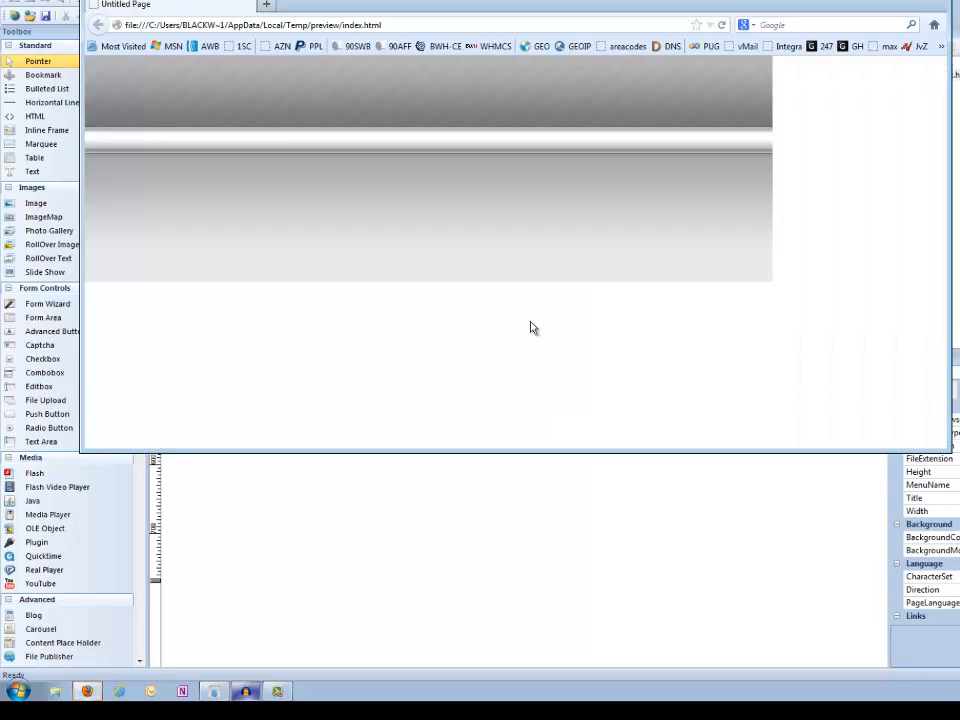
{"action": "left_click_drag", "start_coordinate": [319, 0], "coordinate": [368, 3]}
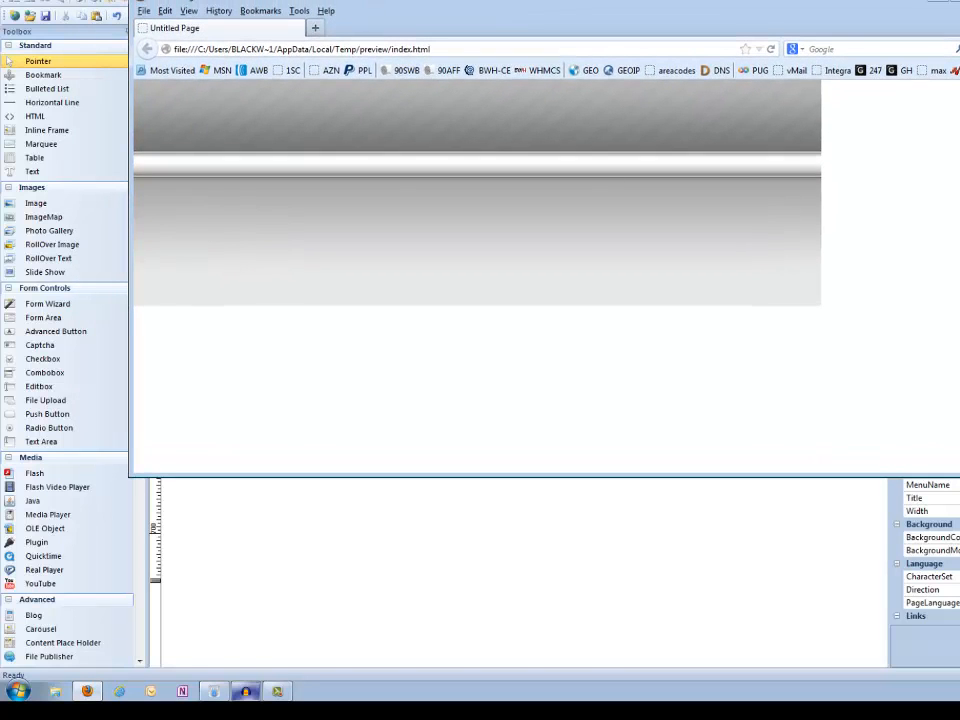
{"action": "left_click_drag", "start_coordinate": [959, 476], "coordinate": [959, 583]}
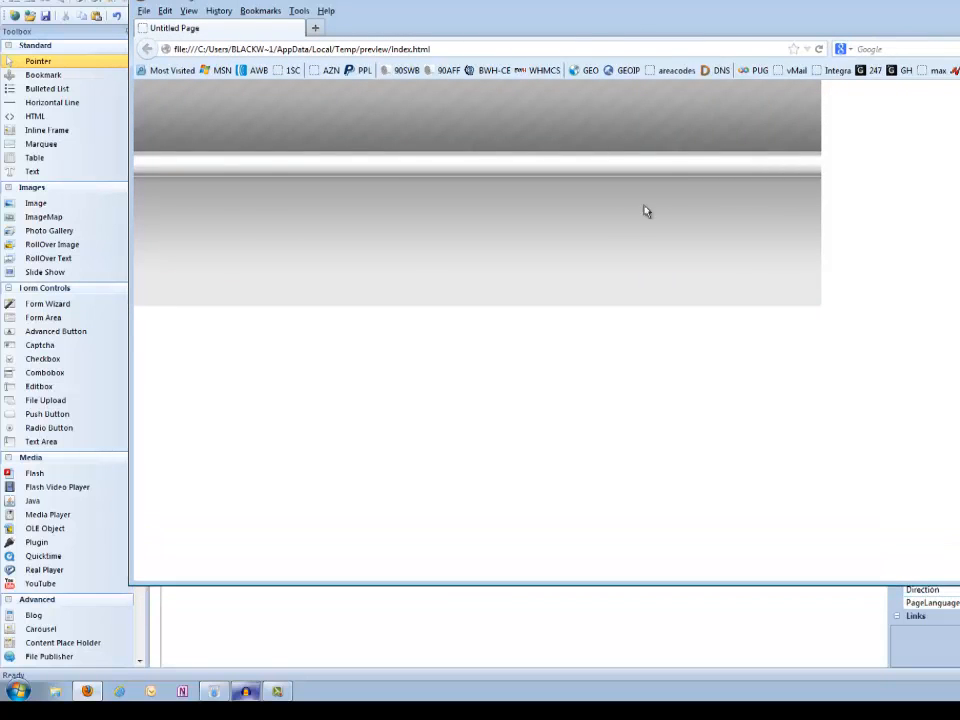
{"action": "left_click_drag", "start_coordinate": [587, 22], "coordinate": [497, 1]}
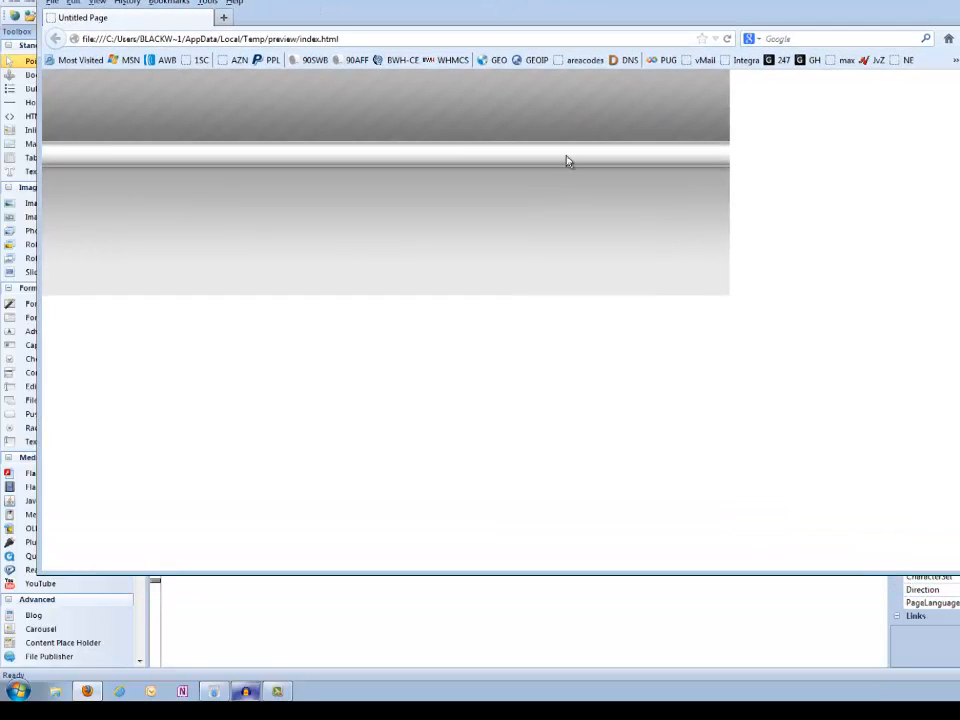
{"action": "mouse_move", "coordinate": [957, 573]}
{"action": "left_mouse_down"}
{"action": "mouse_move", "coordinate": [958, 564]}
{"action": "mouse_move", "coordinate": [958, 628]}
{"action": "mouse_move", "coordinate": [781, 507]}
{"action": "mouse_move", "coordinate": [784, 570]}
{"action": "mouse_move", "coordinate": [959, 525]}
{"action": "mouse_move", "coordinate": [959, 611]}
{"action": "mouse_move", "coordinate": [959, 590]}
{"action": "left_mouse_up"}
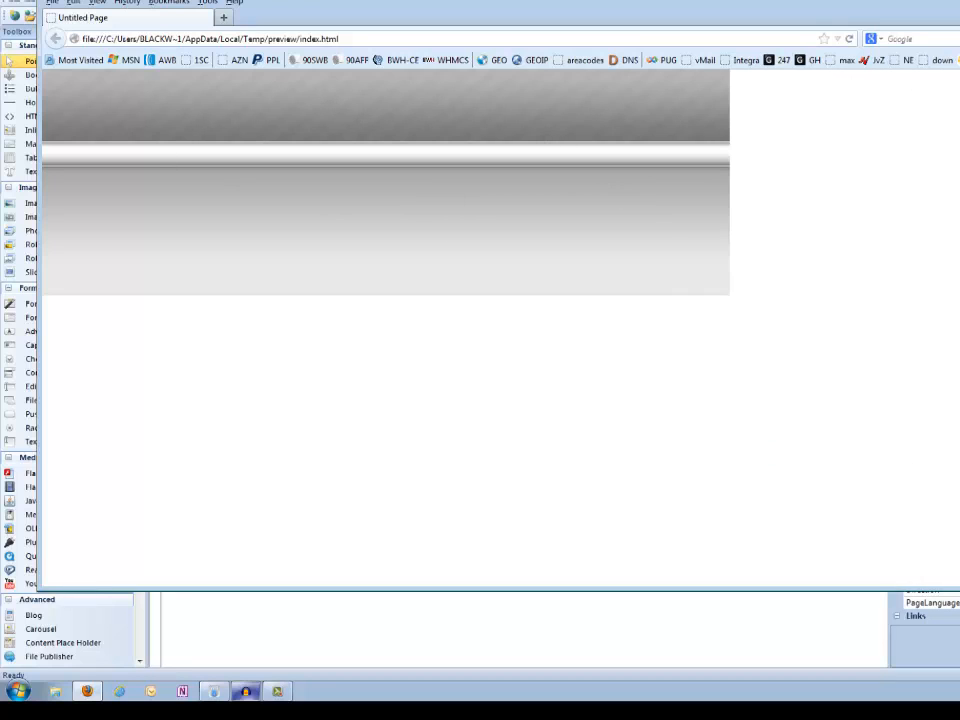
{"action": "left_click", "coordinate": [959, 0]}
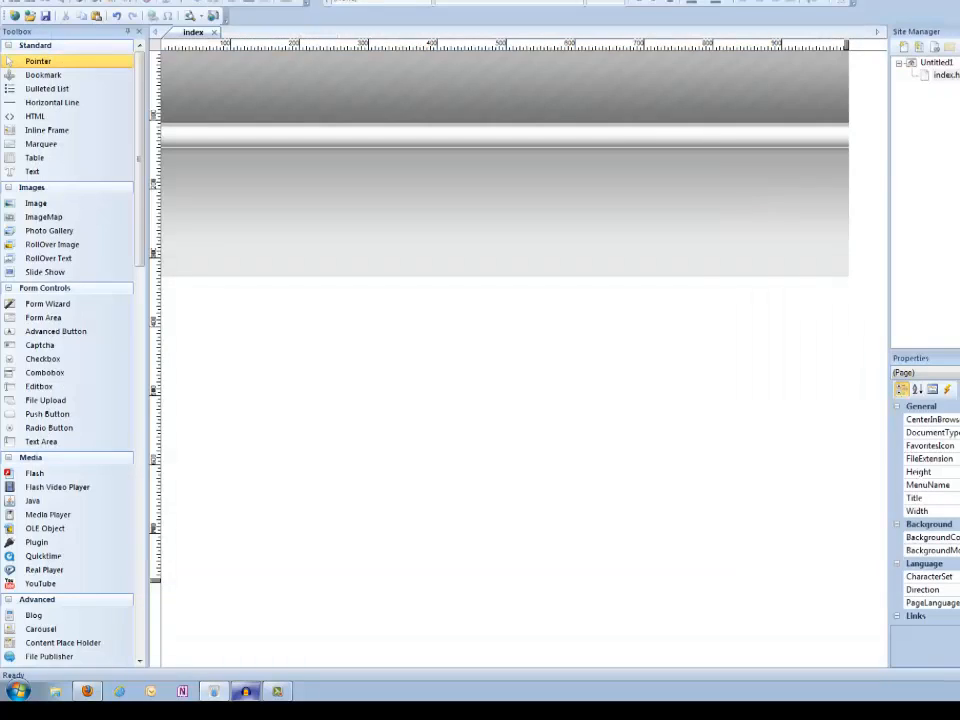
Step: Narrow the gray gradient image from its outer edge and delete it from the page
{"action": "left_click", "coordinate": [614, 175]}
{"action": "left_click_drag", "start_coordinate": [564, 170], "coordinate": [532, 159]}
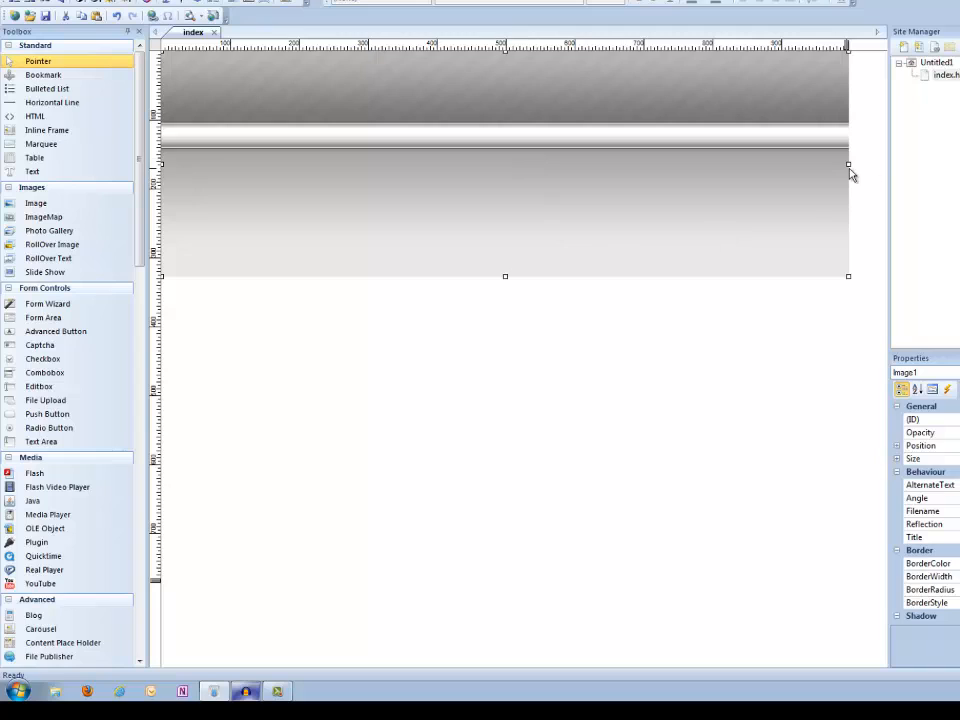
{"action": "left_click_drag", "start_coordinate": [848, 163], "coordinate": [797, 163]}
{"action": "left_click_drag", "start_coordinate": [511, 193], "coordinate": [511, 194]}
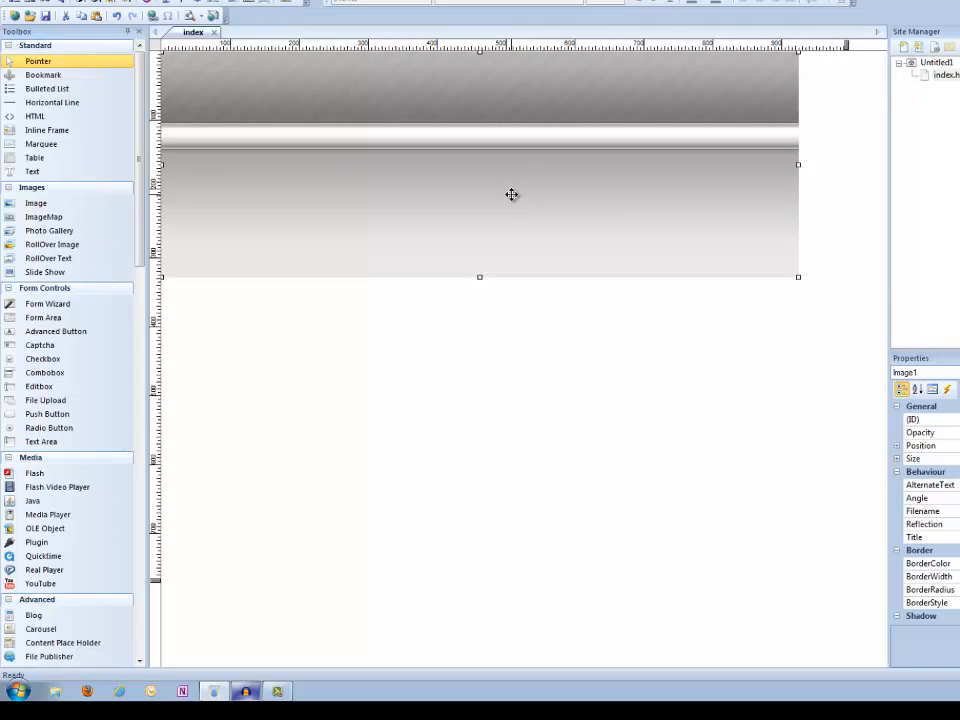
{"action": "key", "text": "Delete"}
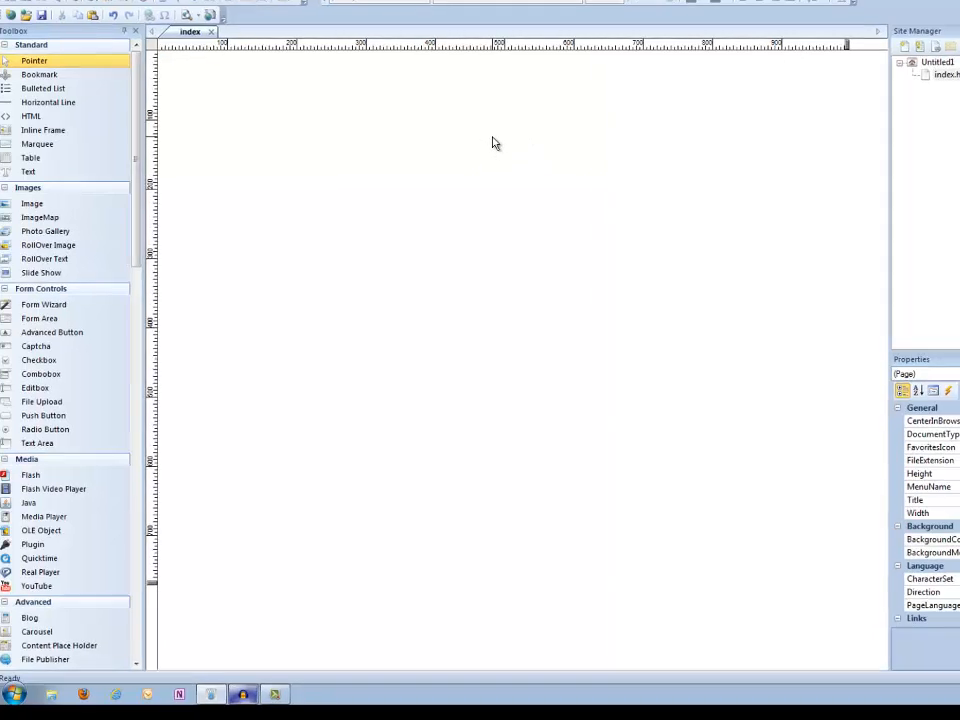
Step: Set the index page's background to a solid orange-brown color in its page properties and apply it
{"action": "right_click", "coordinate": [491, 141]}
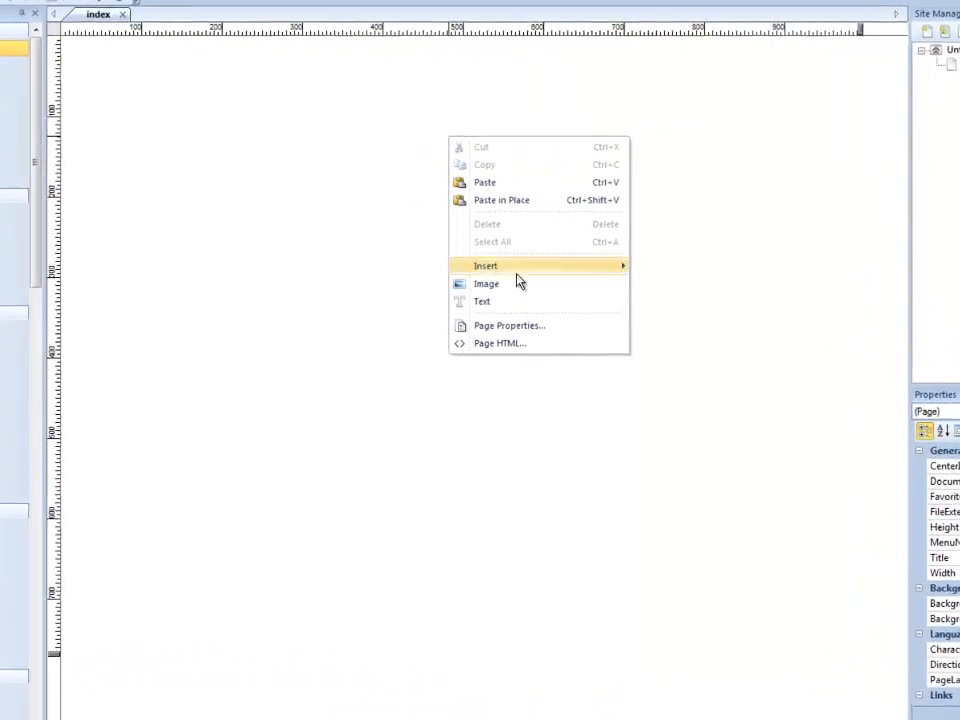
{"action": "left_click", "coordinate": [505, 326]}
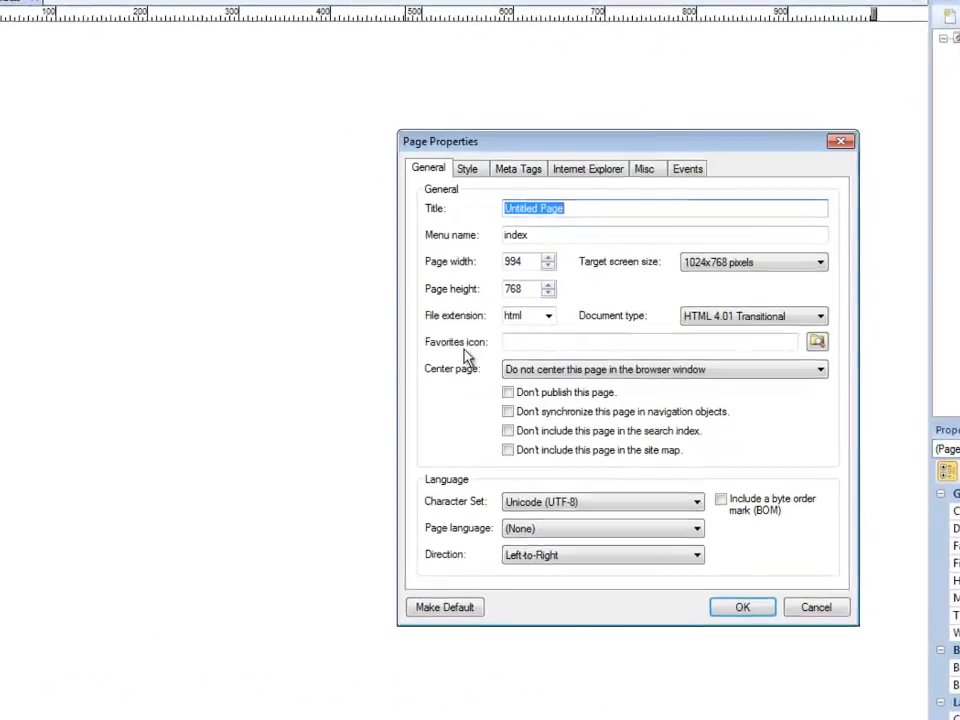
{"action": "left_click", "coordinate": [467, 169]}
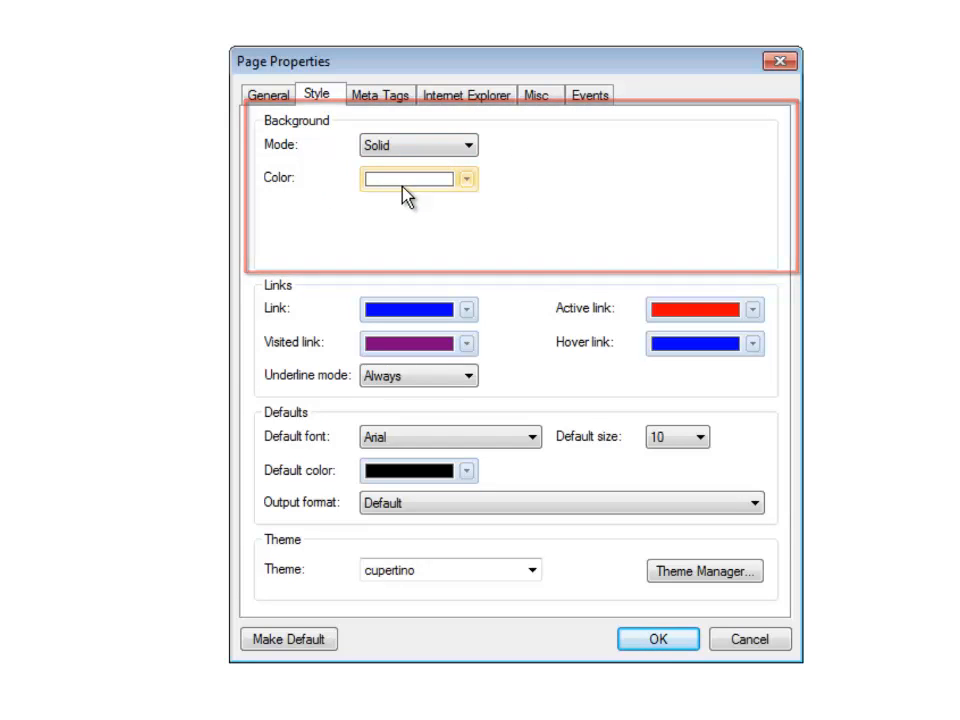
{"action": "left_click", "coordinate": [464, 182]}
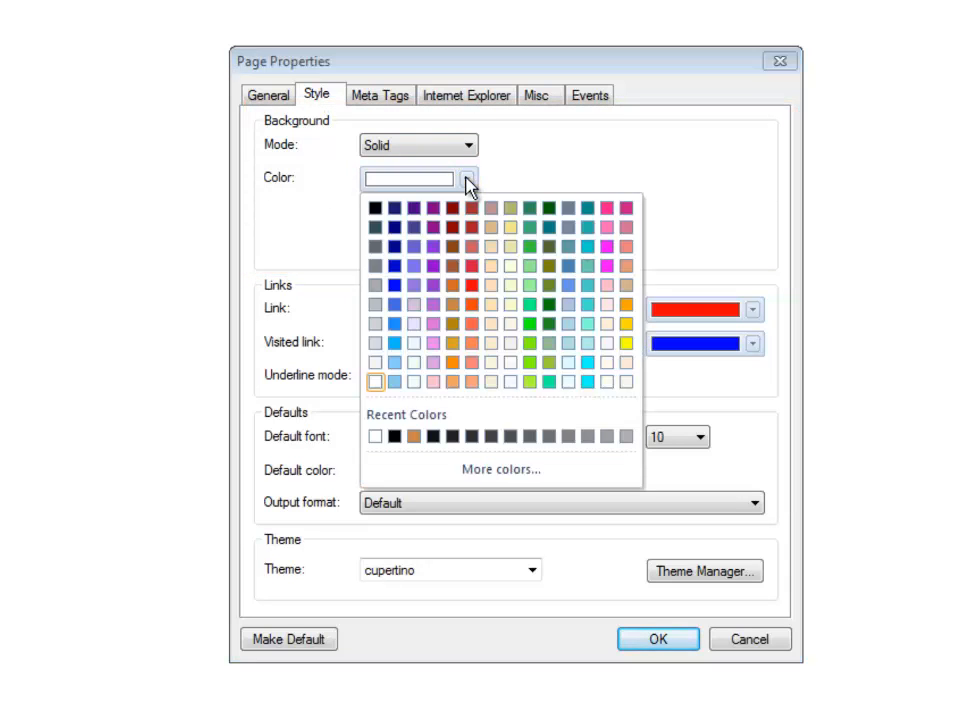
{"action": "left_click", "coordinate": [456, 312]}
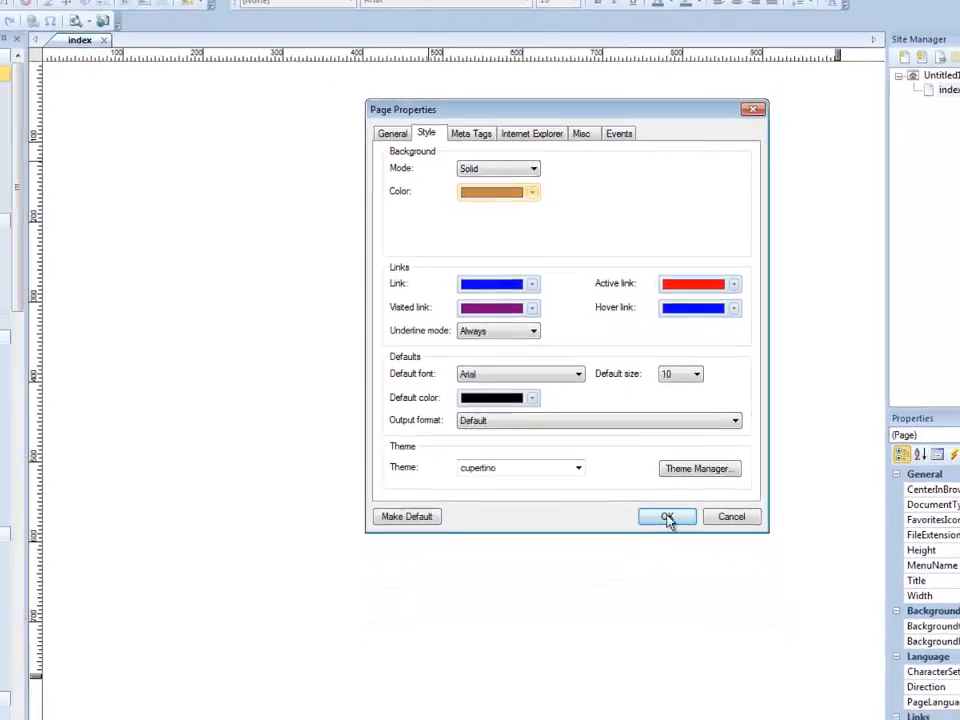
{"action": "left_click", "coordinate": [667, 517]}
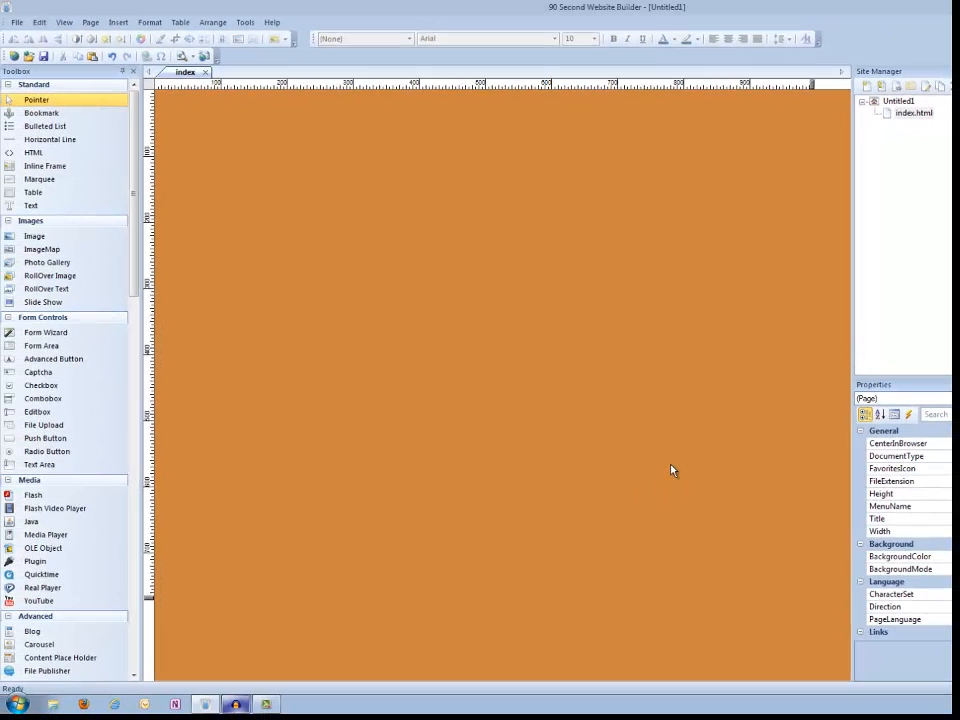
Step: Switch the index page's background mode to Gradient in its page properties
{"action": "right_click", "coordinate": [506, 184]}
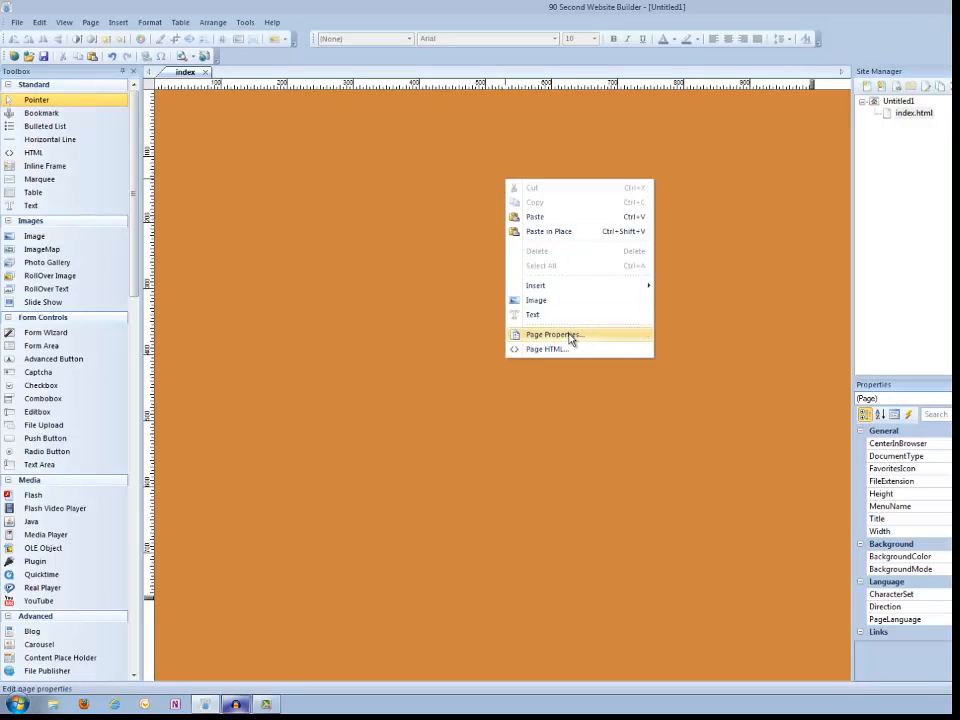
{"action": "left_click", "coordinate": [552, 335]}
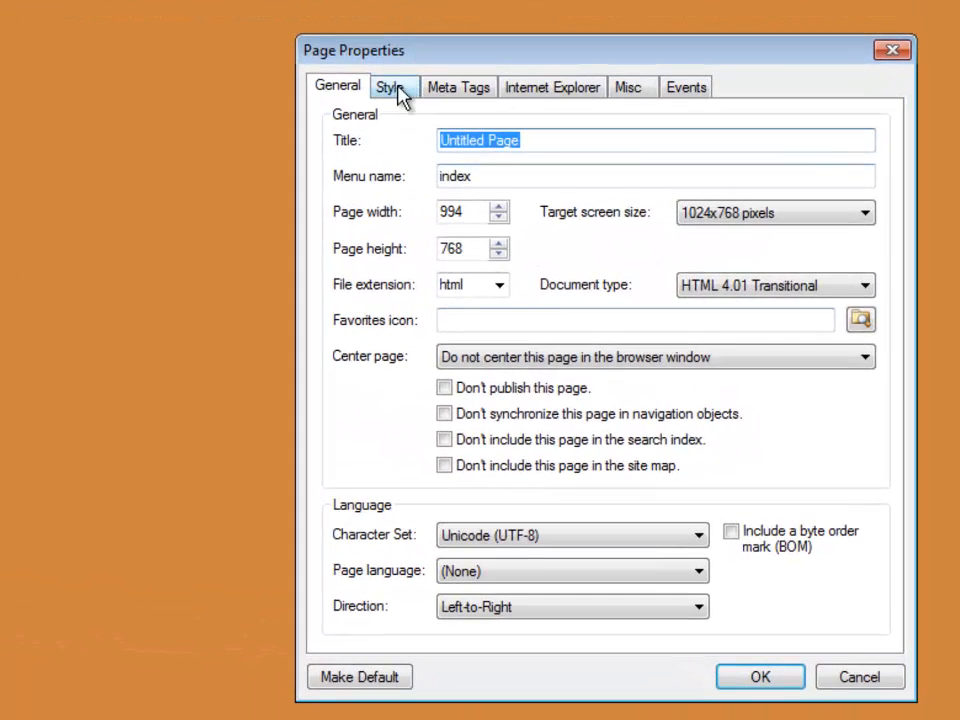
{"action": "left_click", "coordinate": [416, 106]}
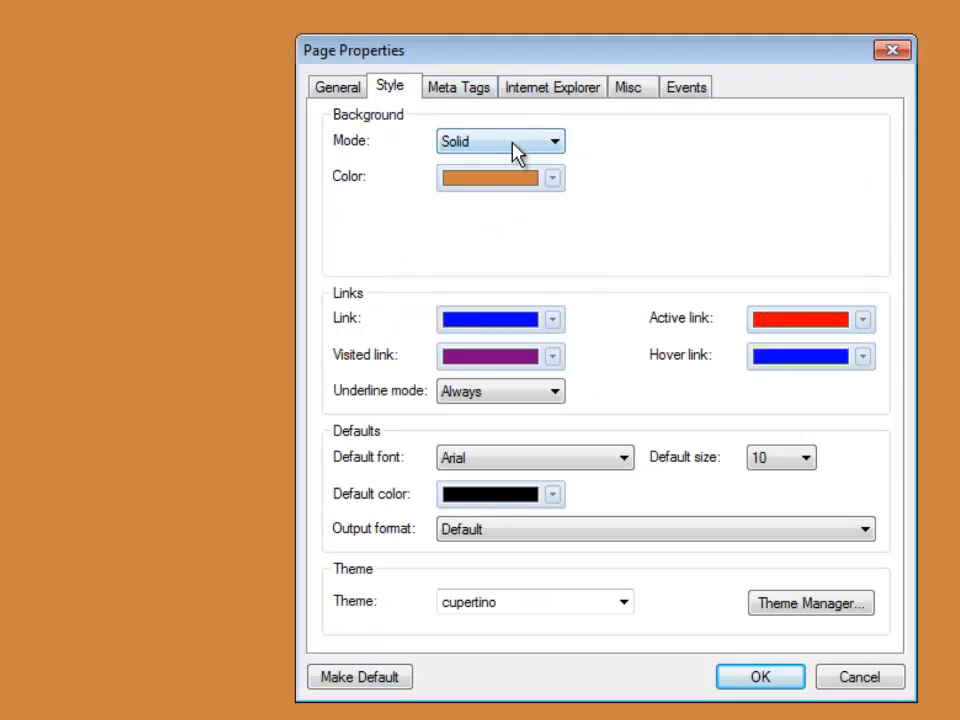
{"action": "left_click", "coordinate": [551, 148]}
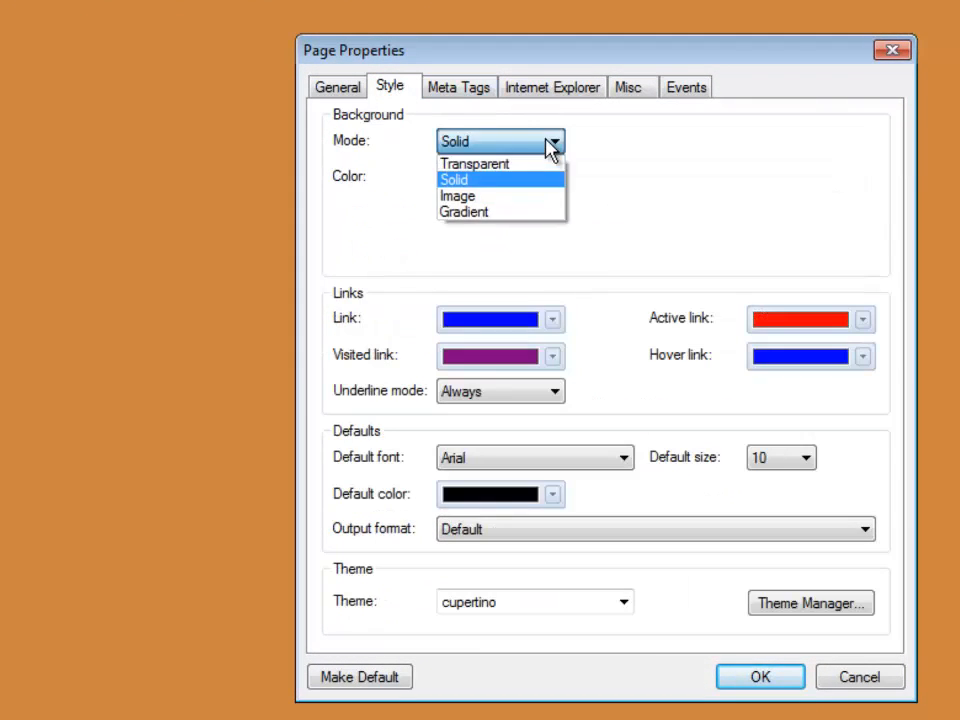
{"action": "left_click", "coordinate": [468, 212]}
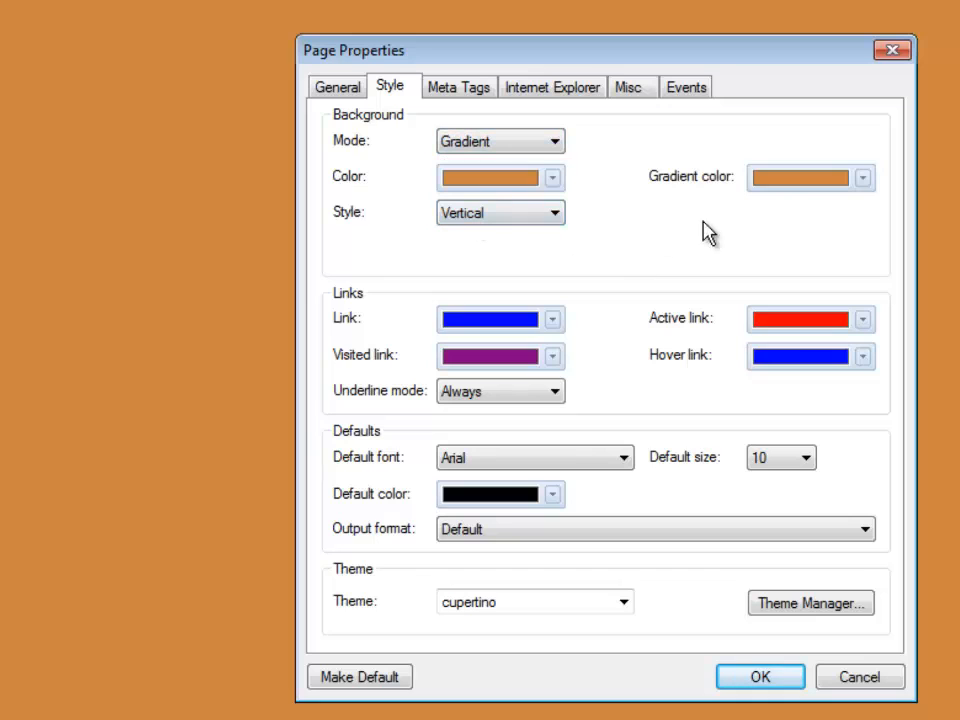
Step: Set the background color to black and the gradient color to white with the Vertical style, and apply the gradient
{"action": "left_click", "coordinate": [553, 179]}
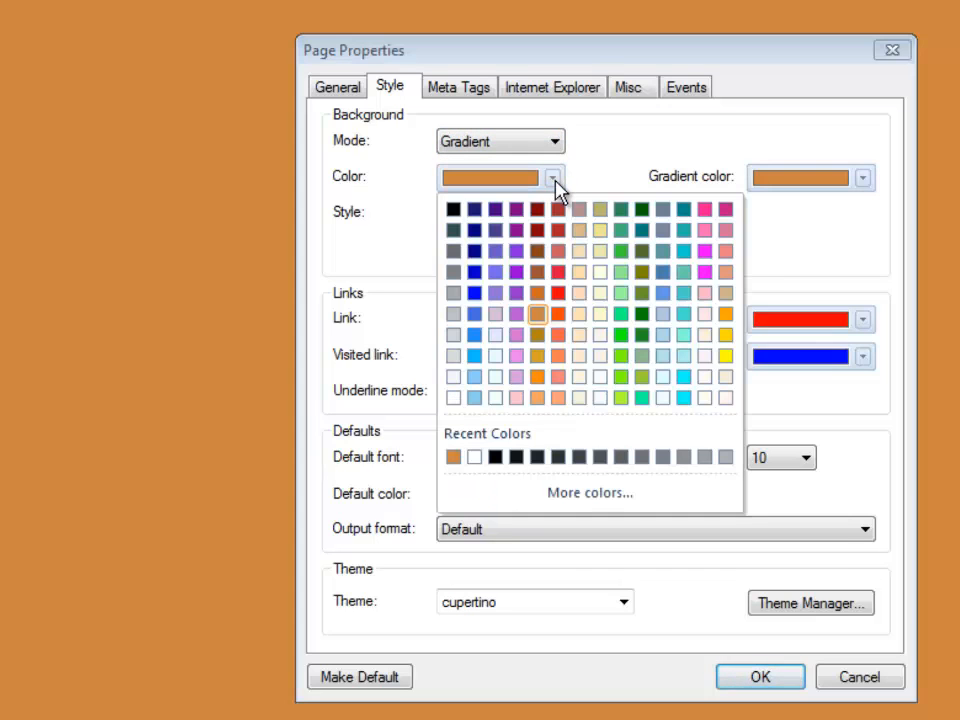
{"action": "left_click", "coordinate": [453, 209]}
{"action": "left_click", "coordinate": [862, 179]}
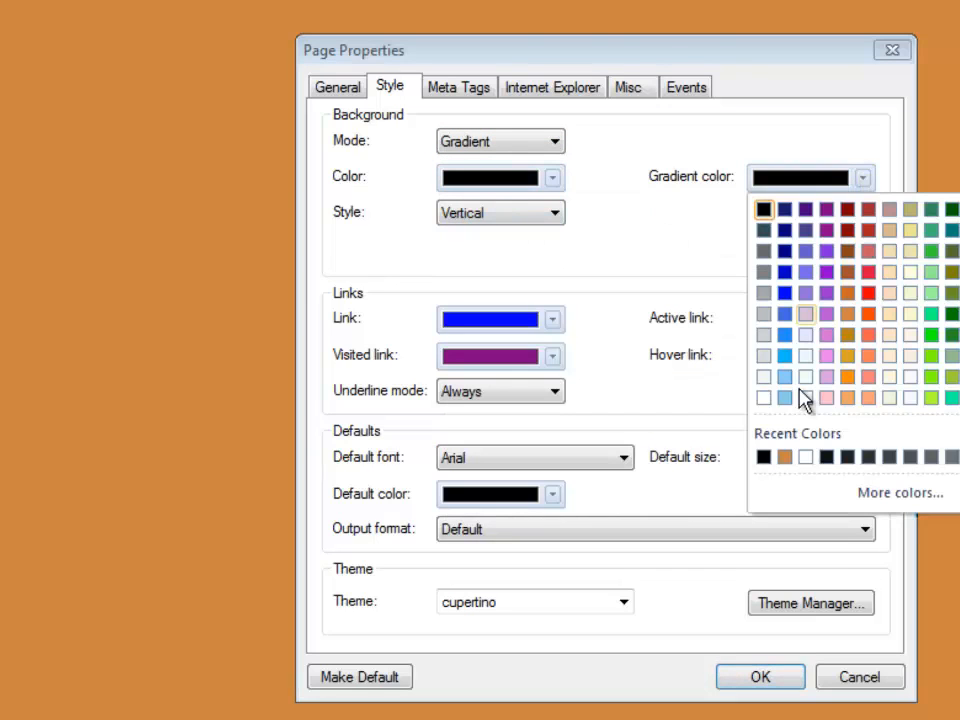
{"action": "left_click", "coordinate": [769, 400]}
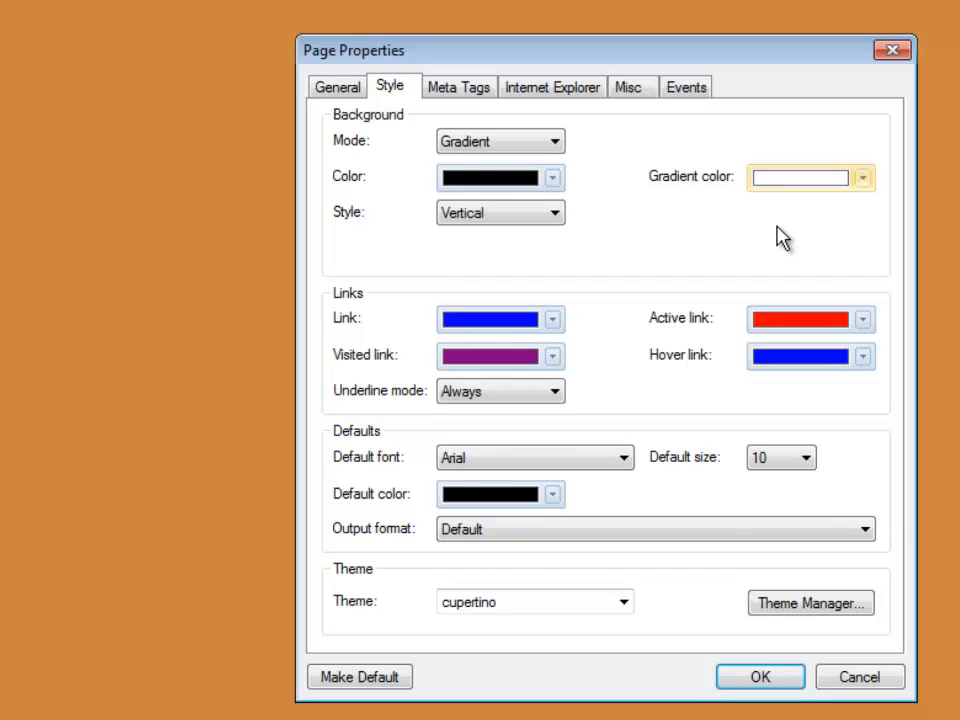
{"action": "left_click", "coordinate": [555, 216]}
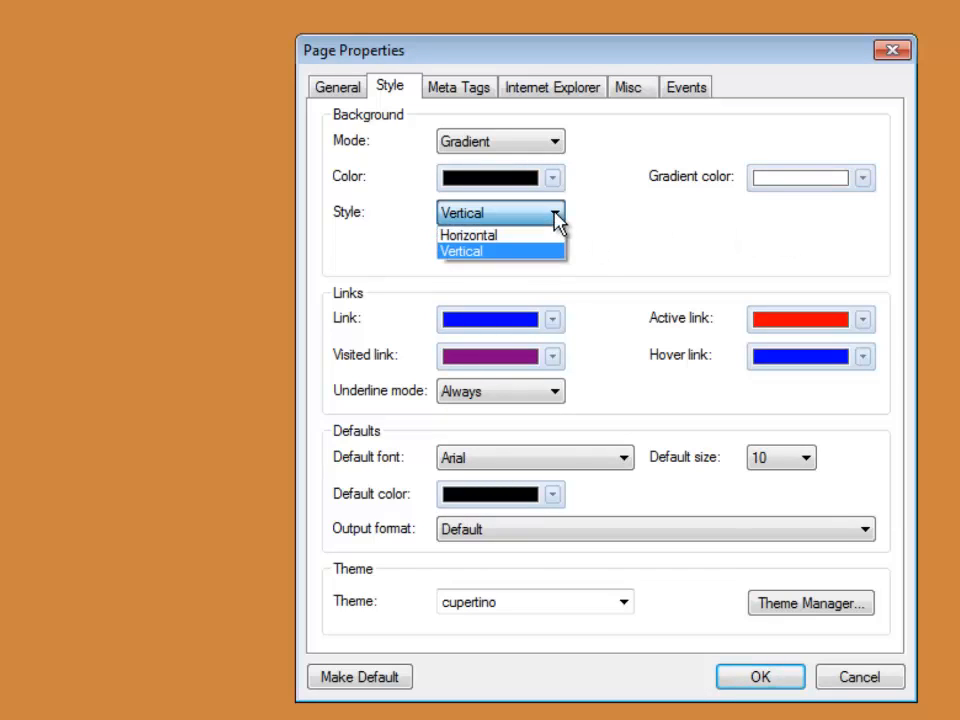
{"action": "left_click", "coordinate": [463, 252]}
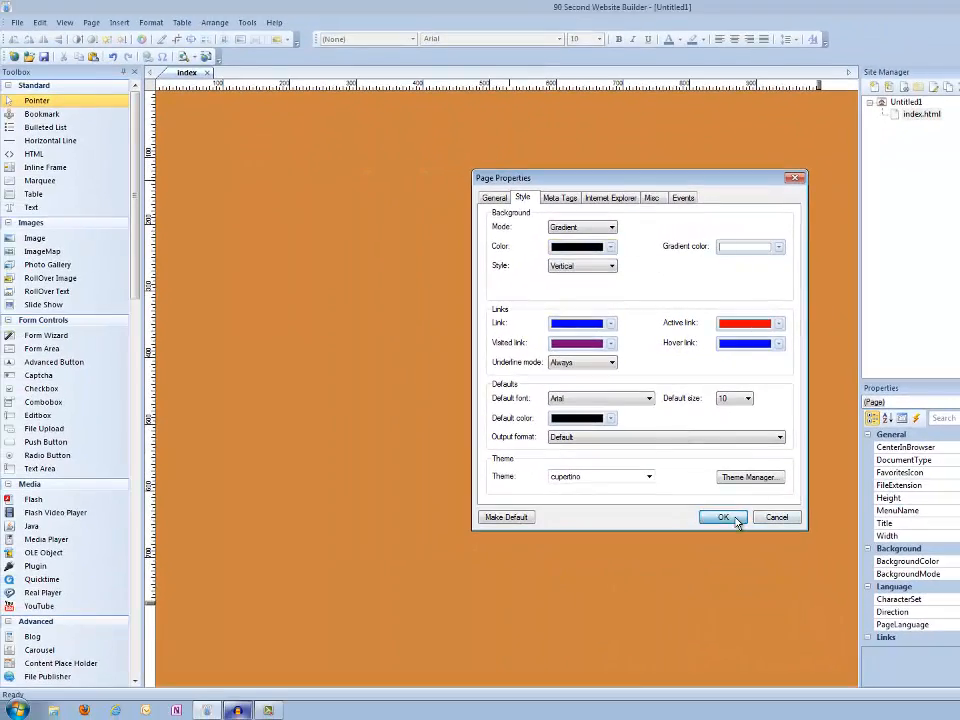
{"action": "left_click", "coordinate": [731, 549]}
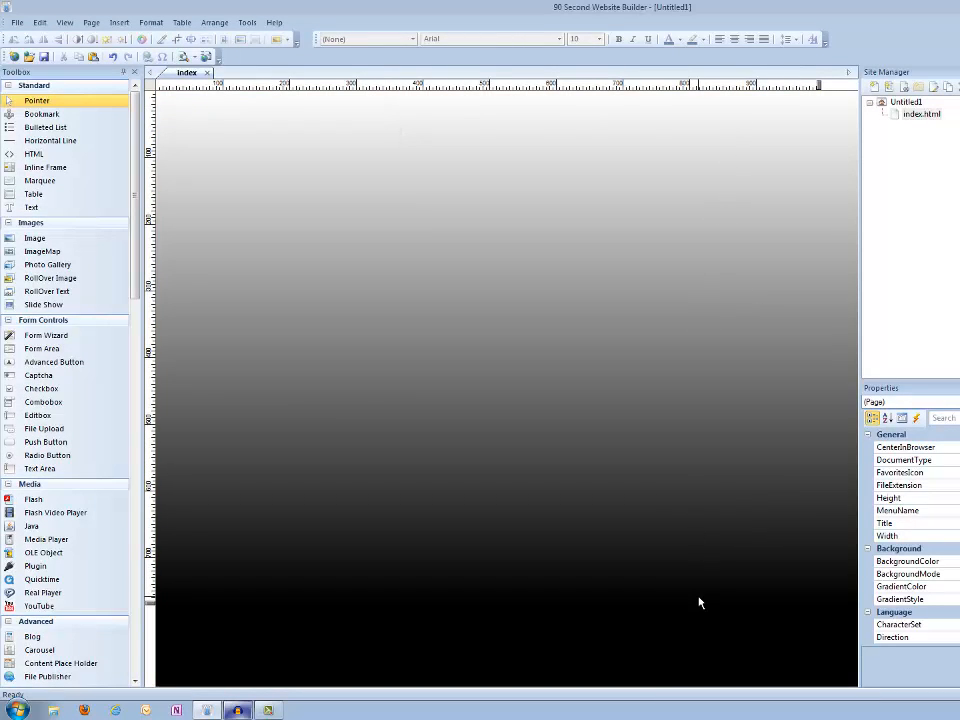
Step: Change the index page's background to Solid mode with white as the color and apply it
{"action": "right_click", "coordinate": [597, 238]}
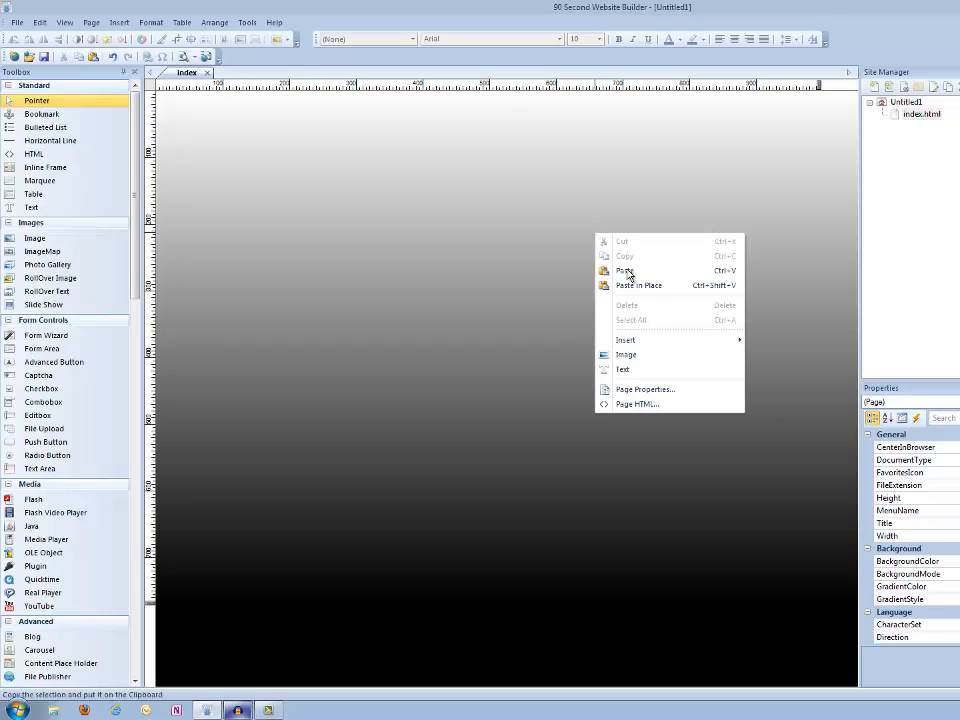
{"action": "left_click", "coordinate": [635, 390]}
{"action": "left_click", "coordinate": [523, 198]}
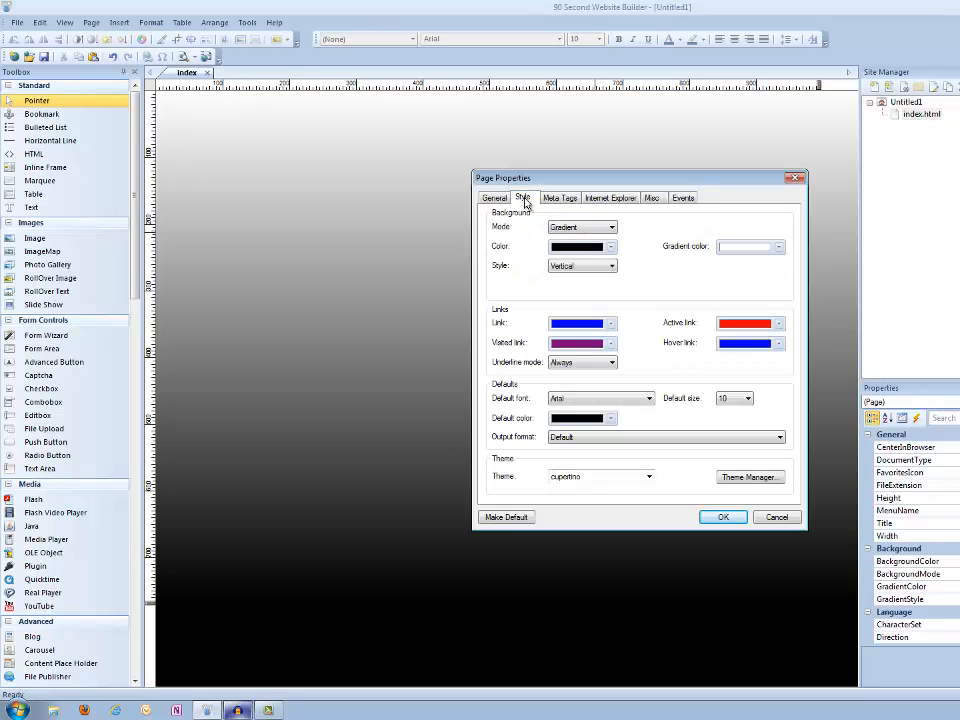
{"action": "left_click", "coordinate": [612, 228]}
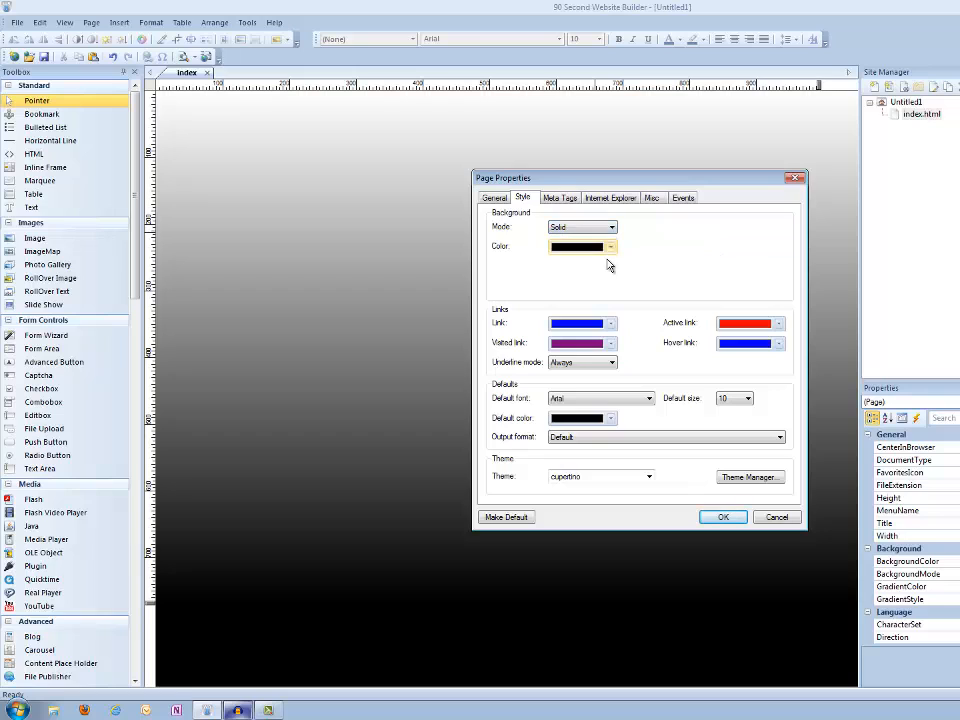
{"action": "left_click", "coordinate": [608, 247]}
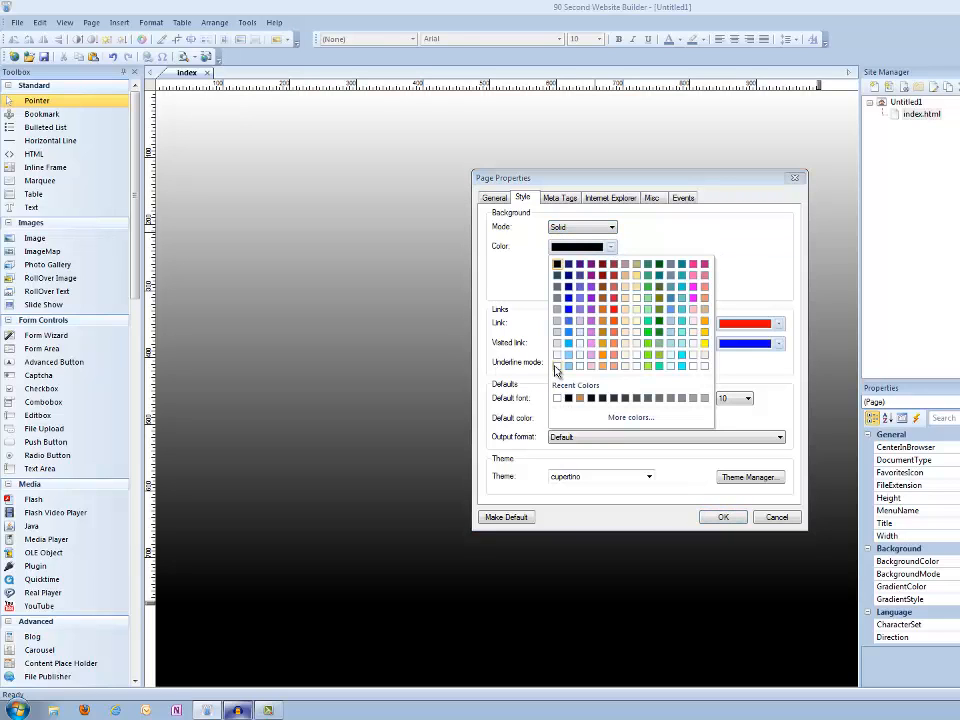
{"action": "left_click", "coordinate": [555, 368]}
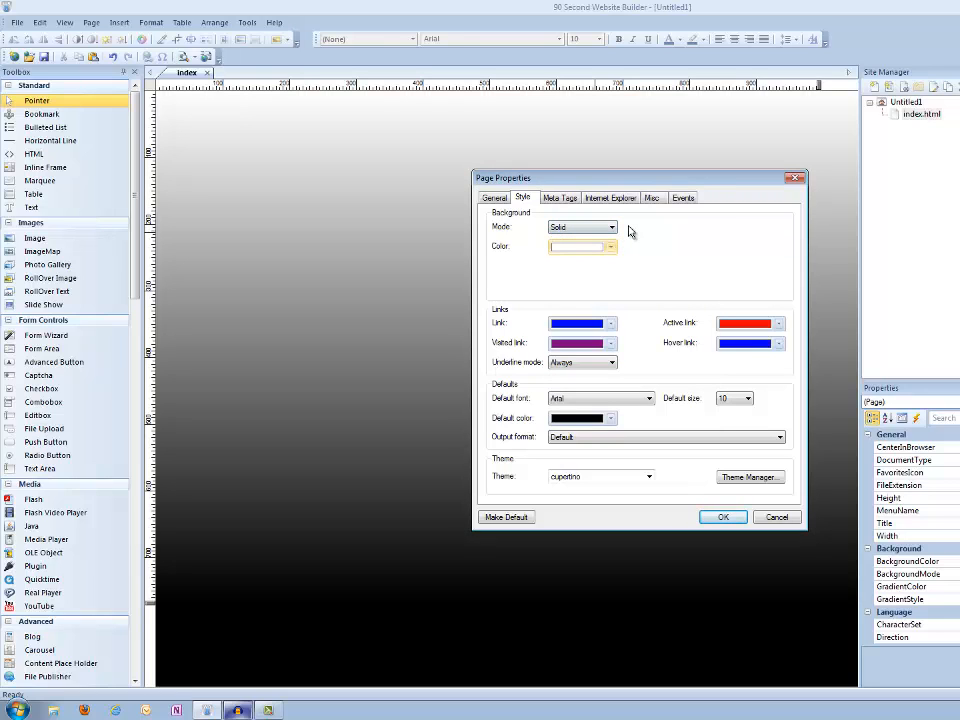
{"action": "left_click", "coordinate": [723, 516]}
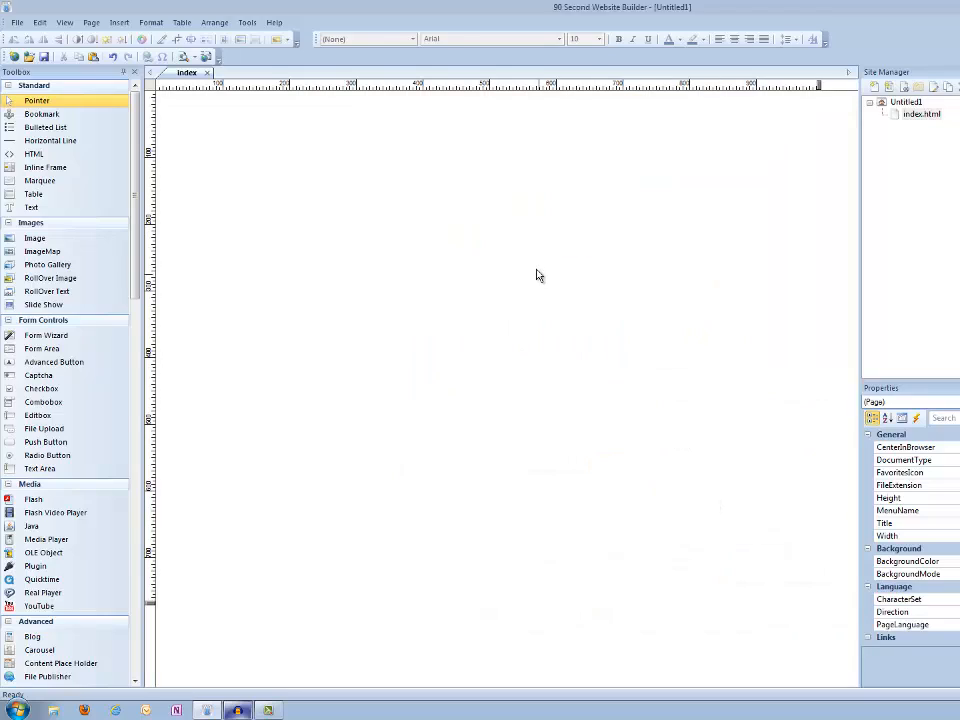
Step: Set the index page's background mode to Image, use back.jpg from the Magic Trick Website folder, and apply it
{"action": "right_click", "coordinate": [537, 275]}
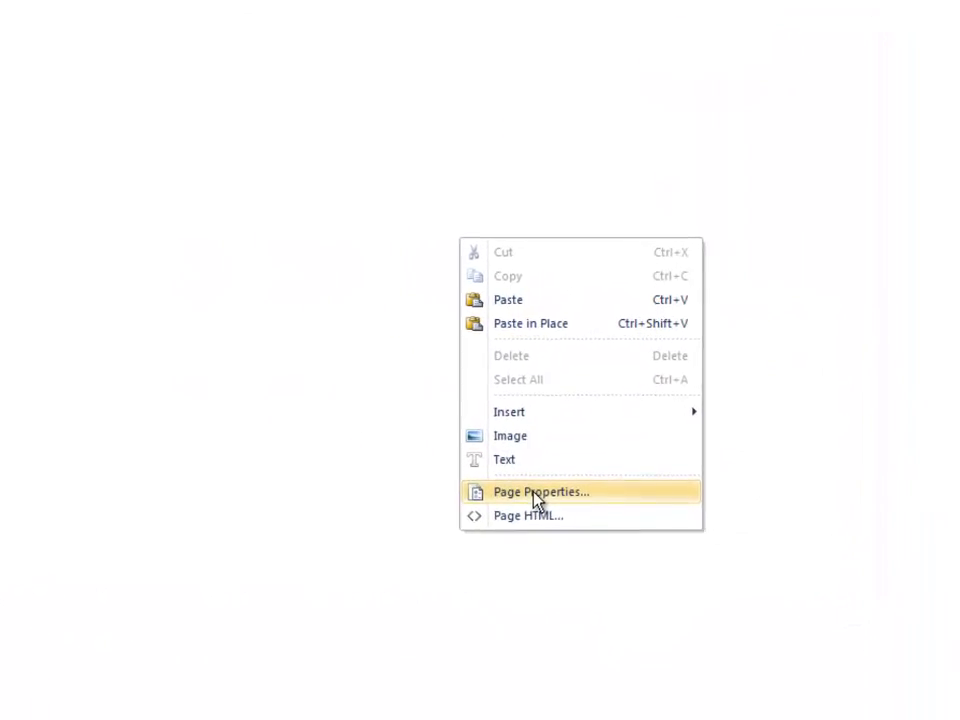
{"action": "left_click", "coordinate": [573, 439]}
{"action": "left_click", "coordinate": [420, 106]}
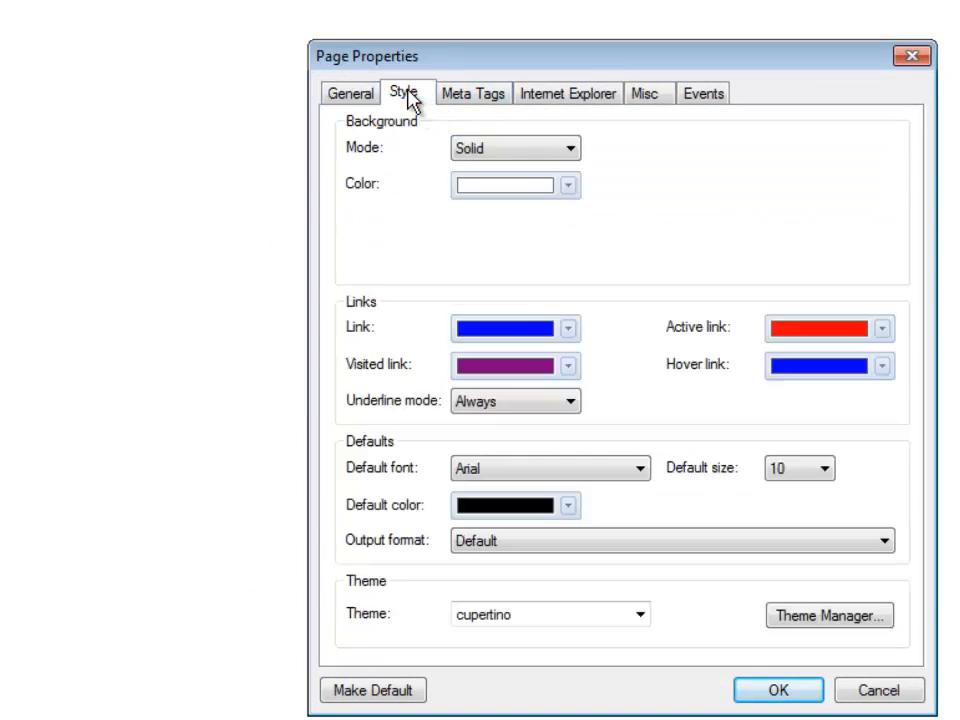
{"action": "left_click", "coordinate": [569, 149]}
{"action": "left_click", "coordinate": [477, 207]}
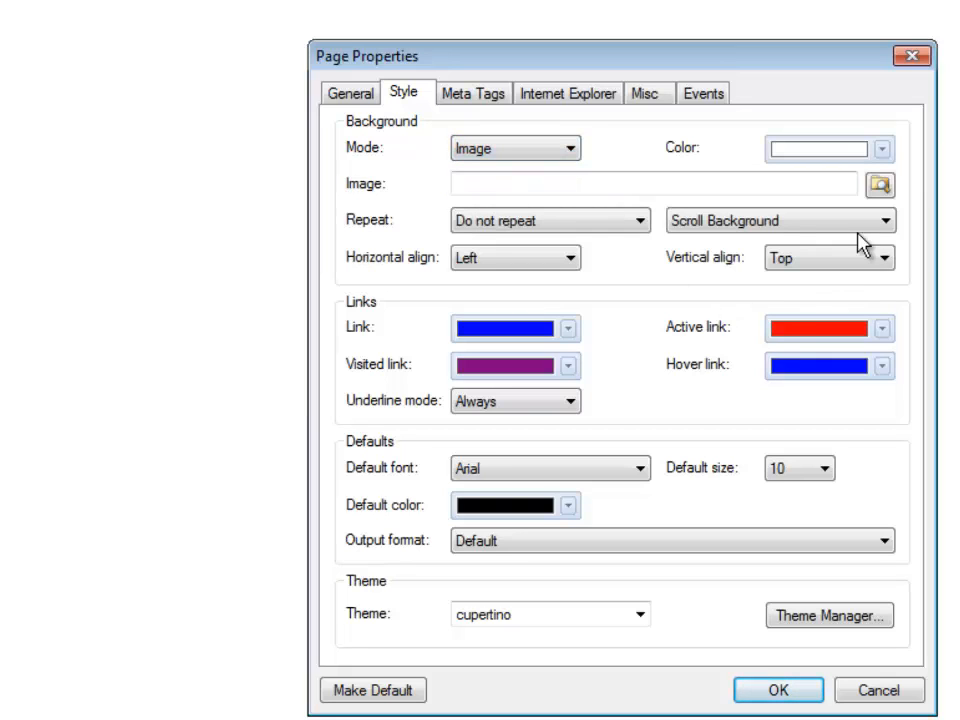
{"action": "left_click", "coordinate": [880, 188]}
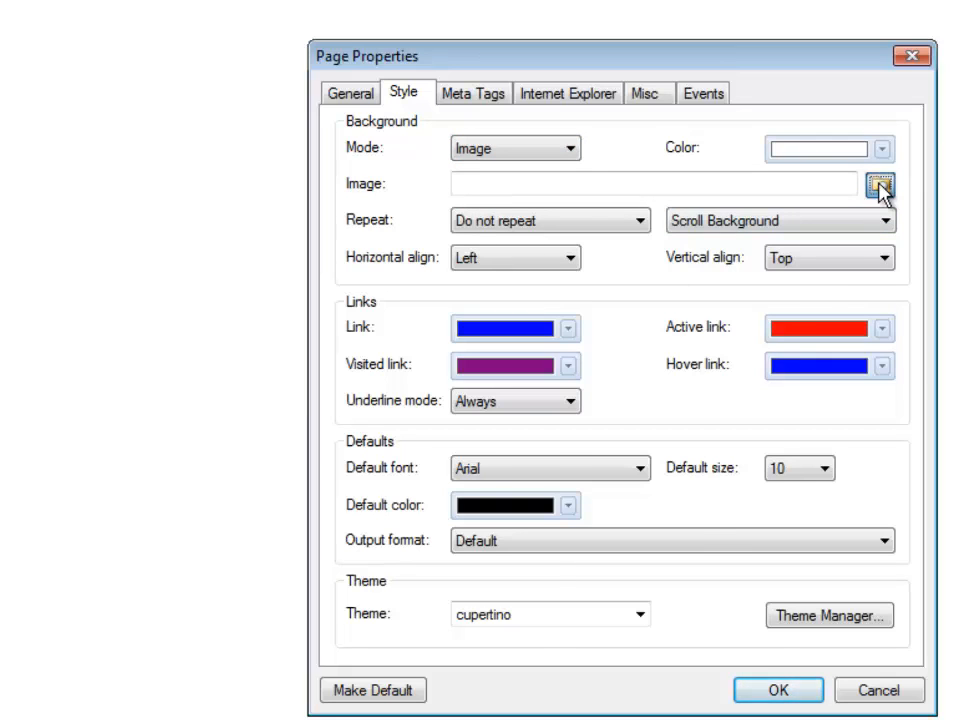
{"action": "left_click", "coordinate": [624, 500]}
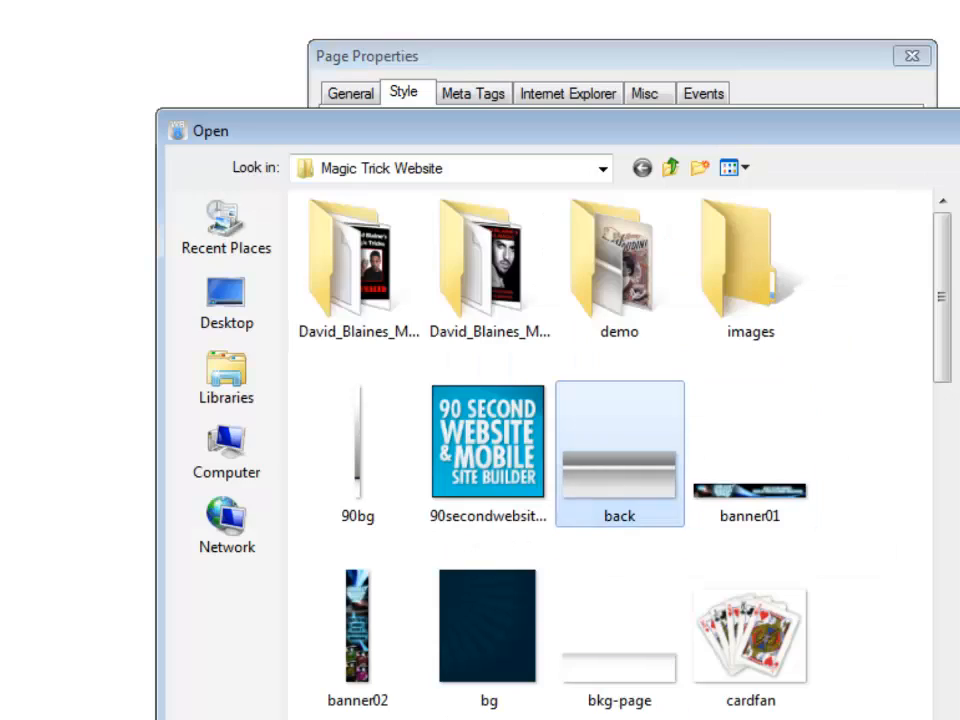
{"action": "double_click", "coordinate": [624, 500]}
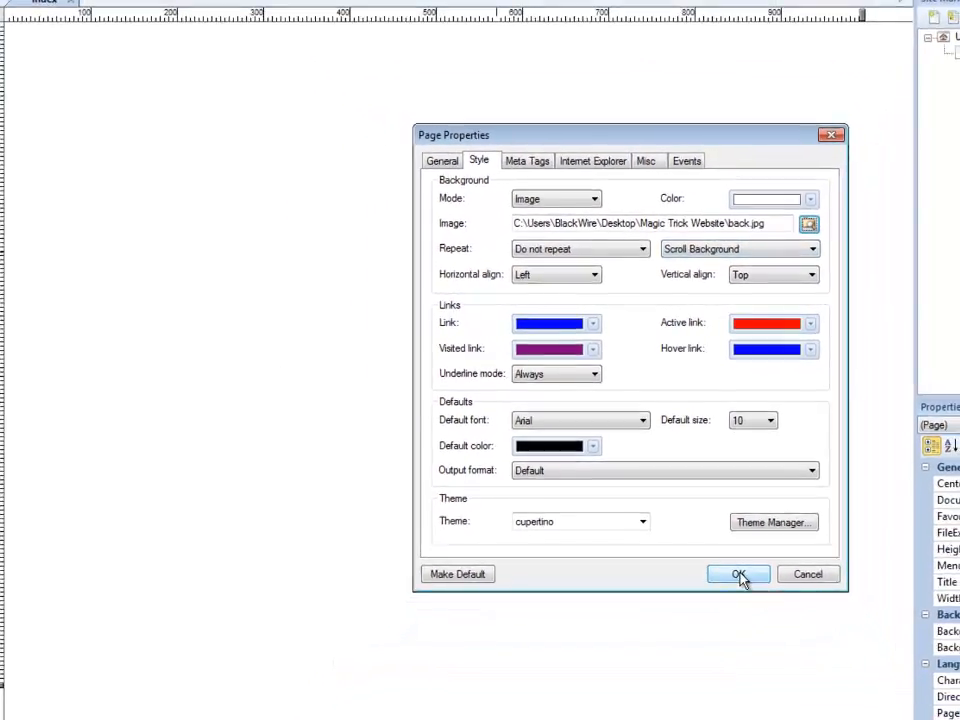
{"action": "left_click", "coordinate": [746, 596]}
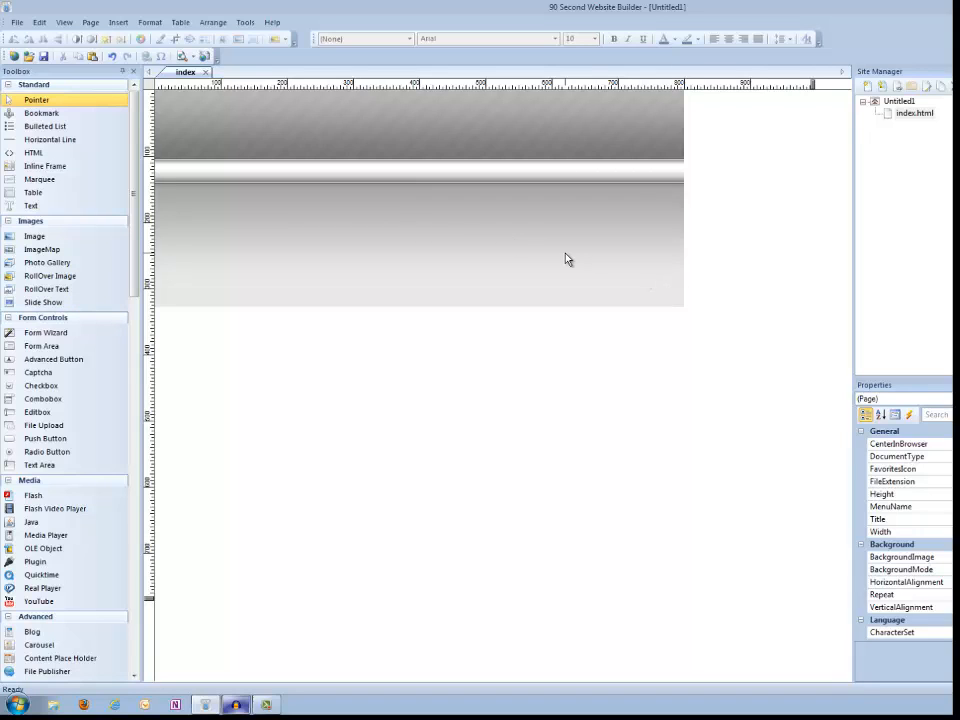
Step: Preview the page in the browser, check how the background image fills a resized window, and close the preview
{"action": "key", "text": "F5"}
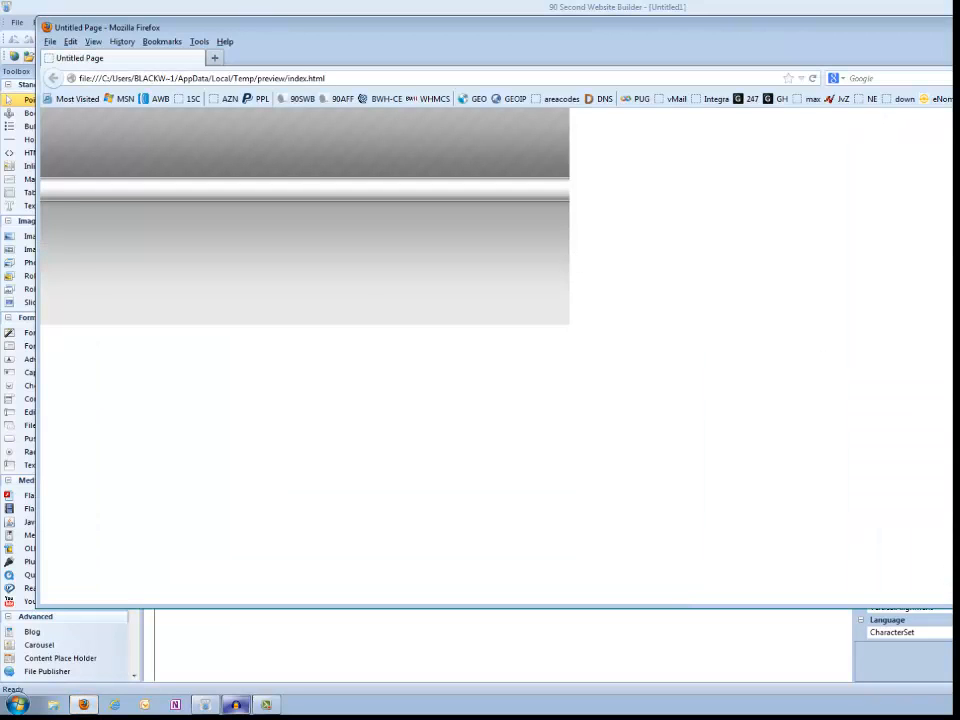
{"action": "left_click_drag", "start_coordinate": [951, 605], "coordinate": [952, 552]}
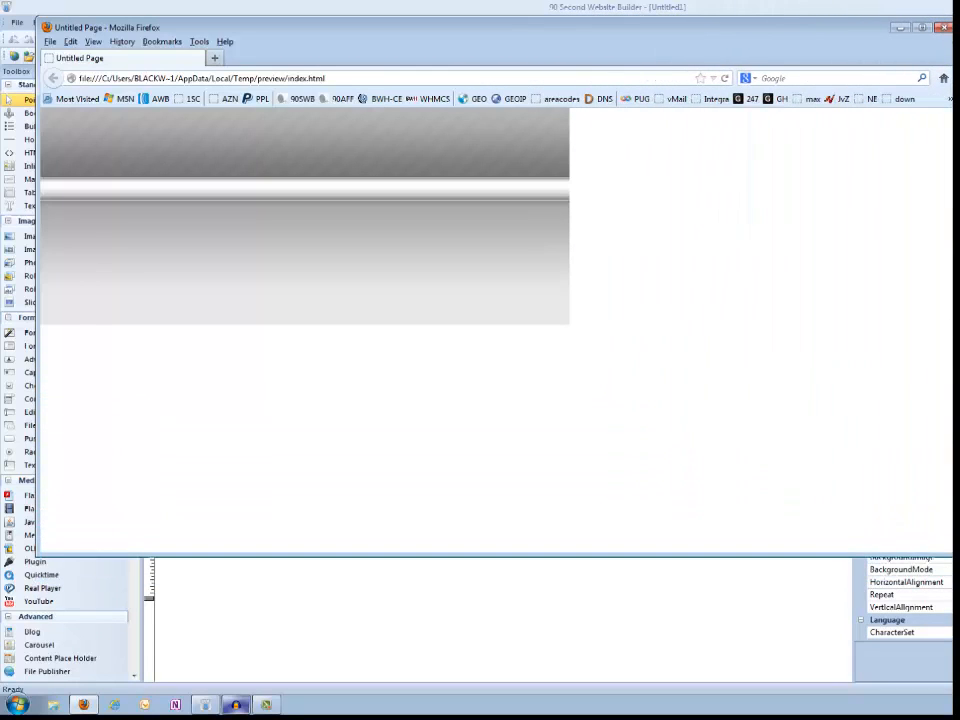
{"action": "left_click", "coordinate": [945, 28]}
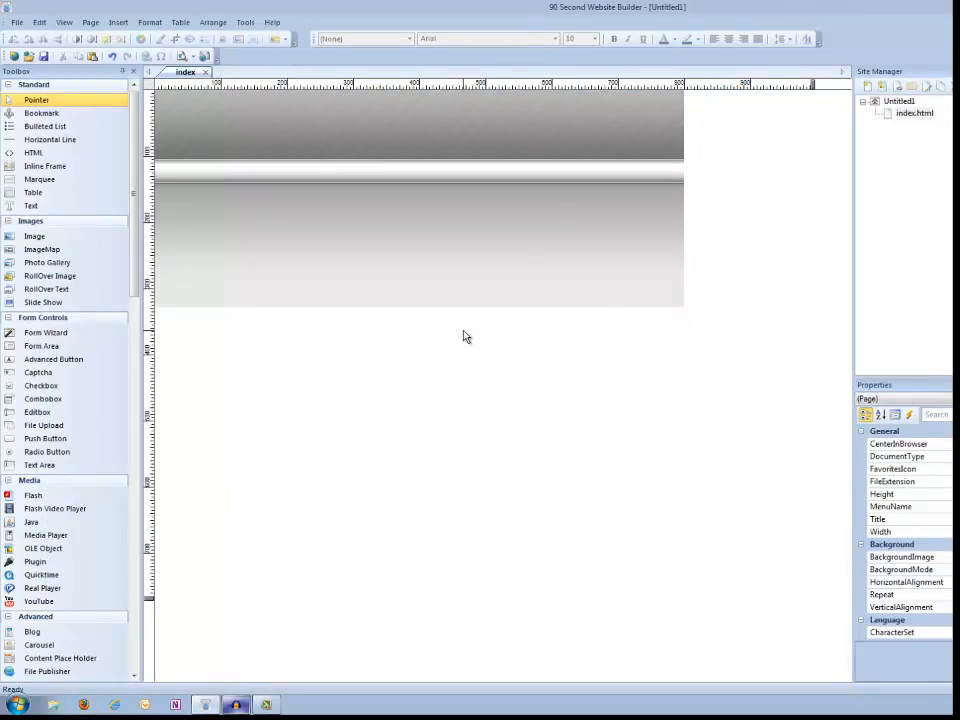
Step: Set the index page's background image back.jpg to repeat in the horizontal direction and apply the page properties
{"action": "right_click", "coordinate": [465, 337]}
{"action": "left_click", "coordinate": [507, 487]}
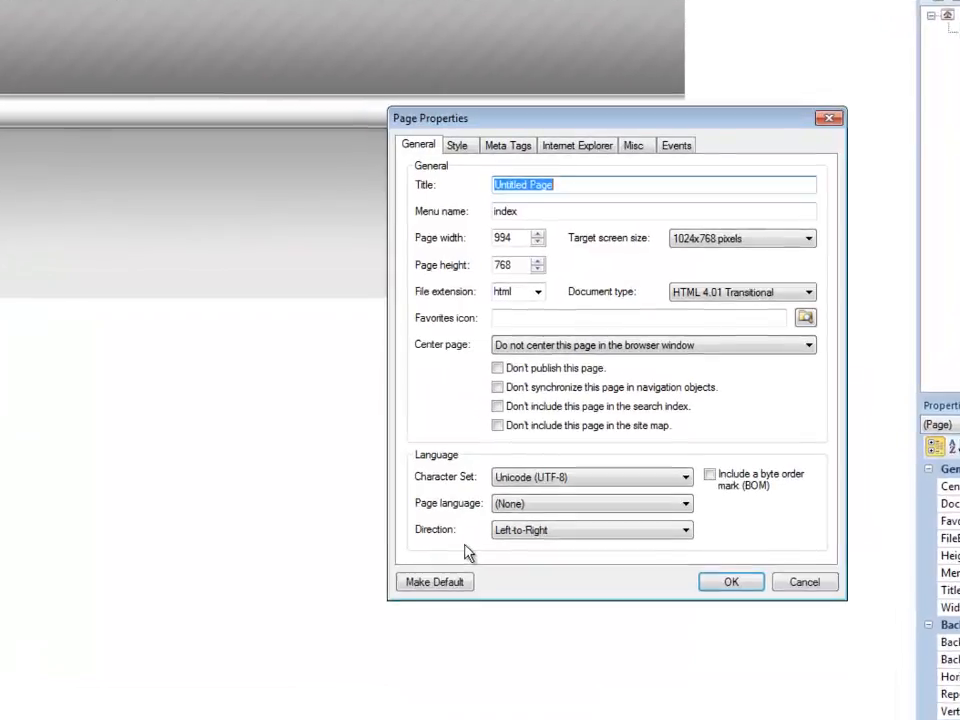
{"action": "left_click", "coordinate": [456, 145]}
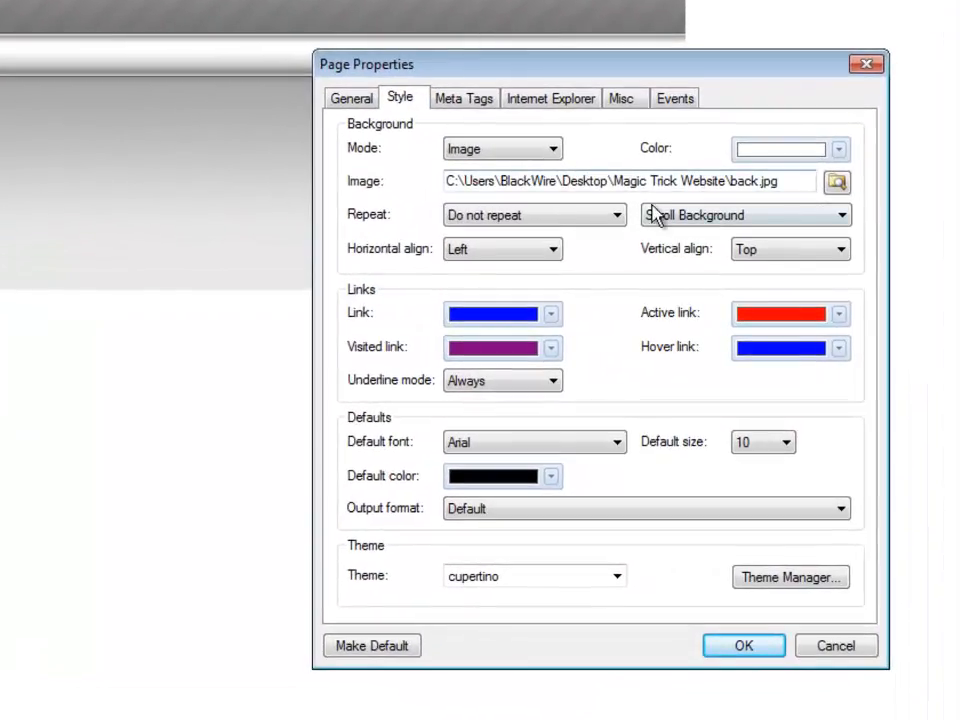
{"action": "left_click", "coordinate": [619, 213]}
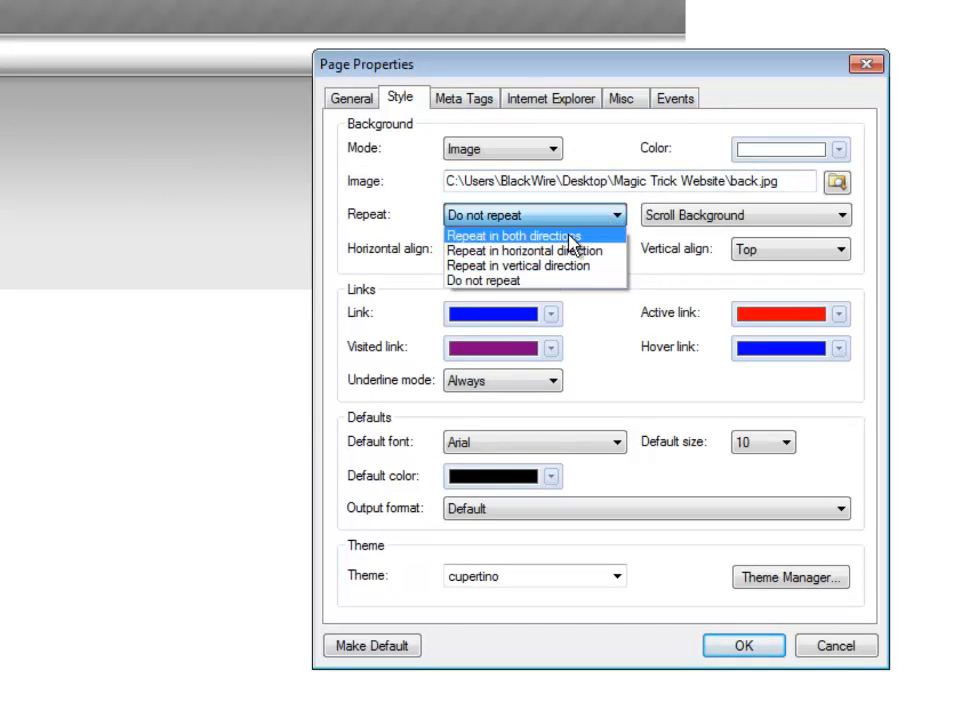
{"action": "left_click", "coordinate": [533, 251]}
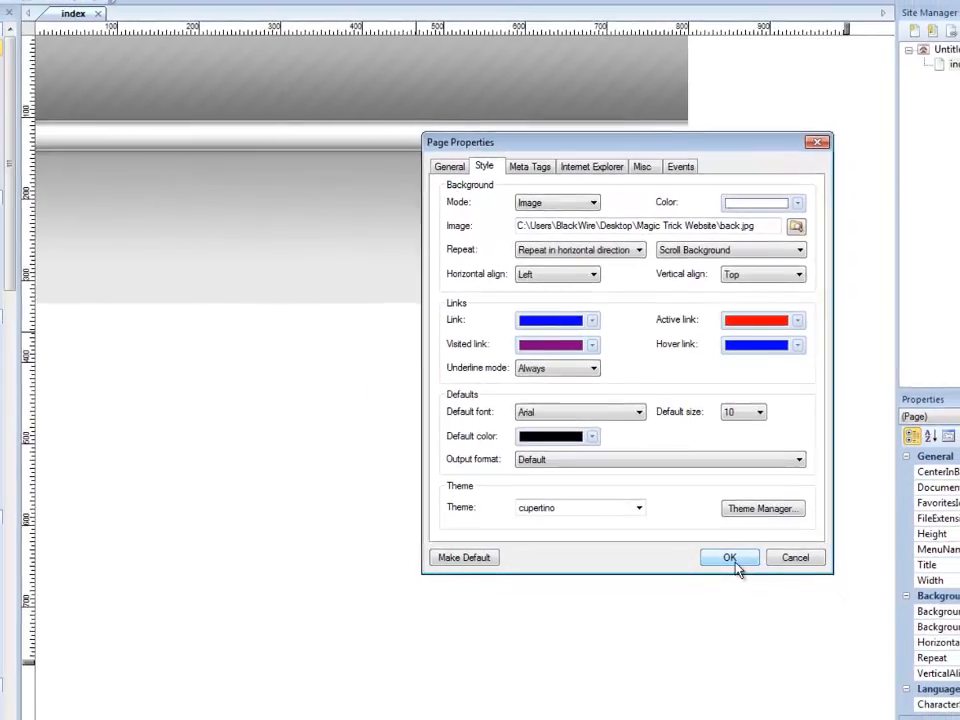
{"action": "left_click", "coordinate": [731, 559]}
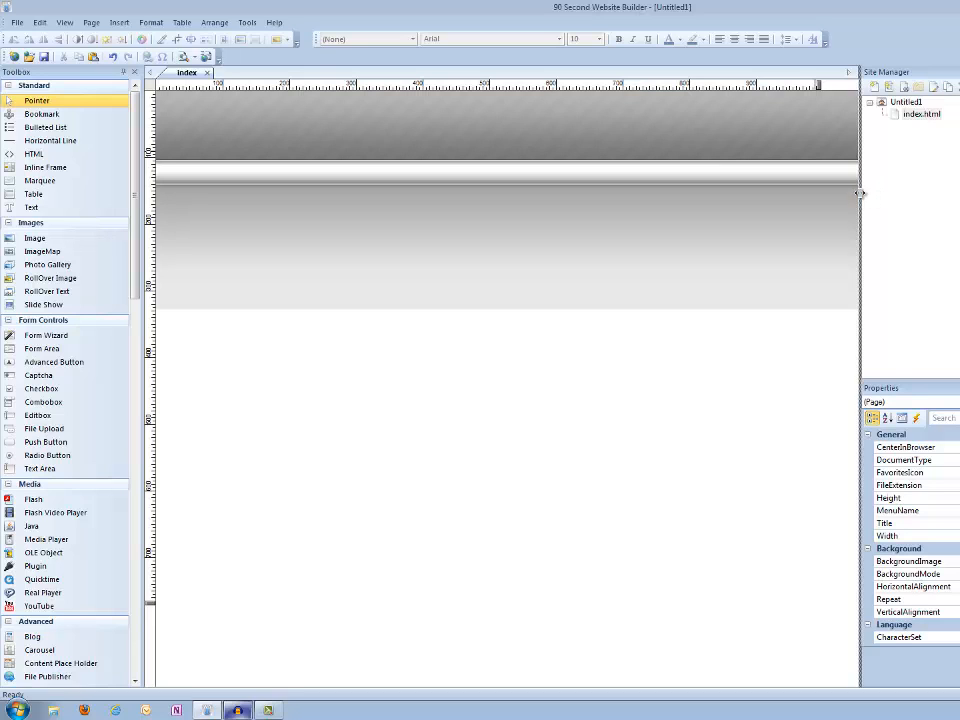
{"action": "mouse_move", "coordinate": [860, 193]}
{"action": "left_mouse_down"}
{"action": "mouse_move", "coordinate": [958, 193]}
{"action": "mouse_move", "coordinate": [853, 189]}
{"action": "left_mouse_up"}
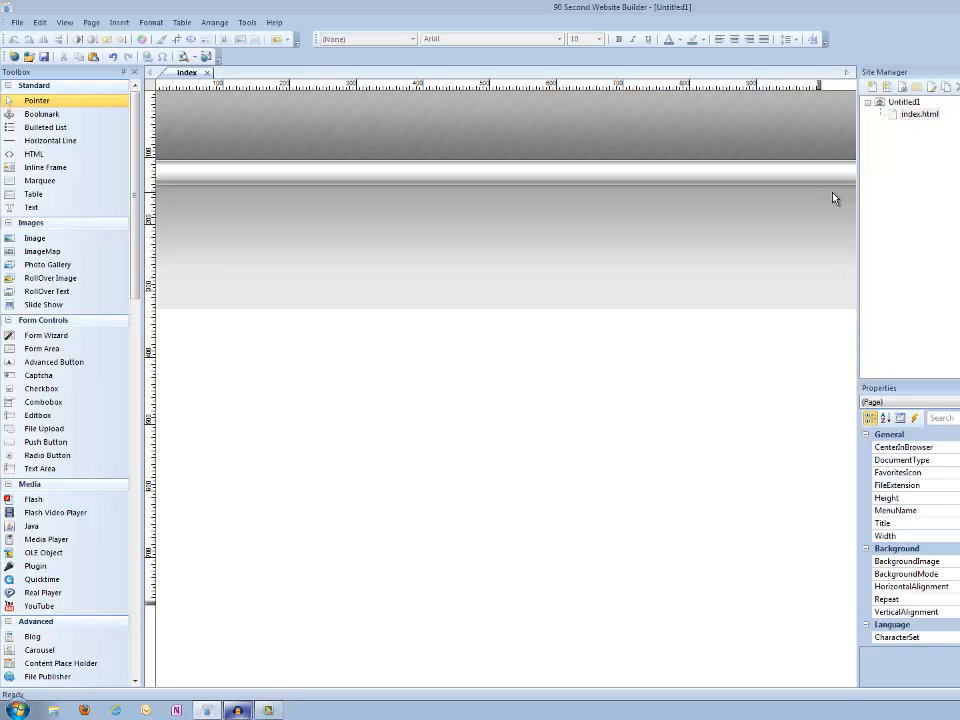
Step: Preview the page in the browser, check how the repeated background fills the window at different sizes, and close the preview
{"action": "key", "text": "F5"}
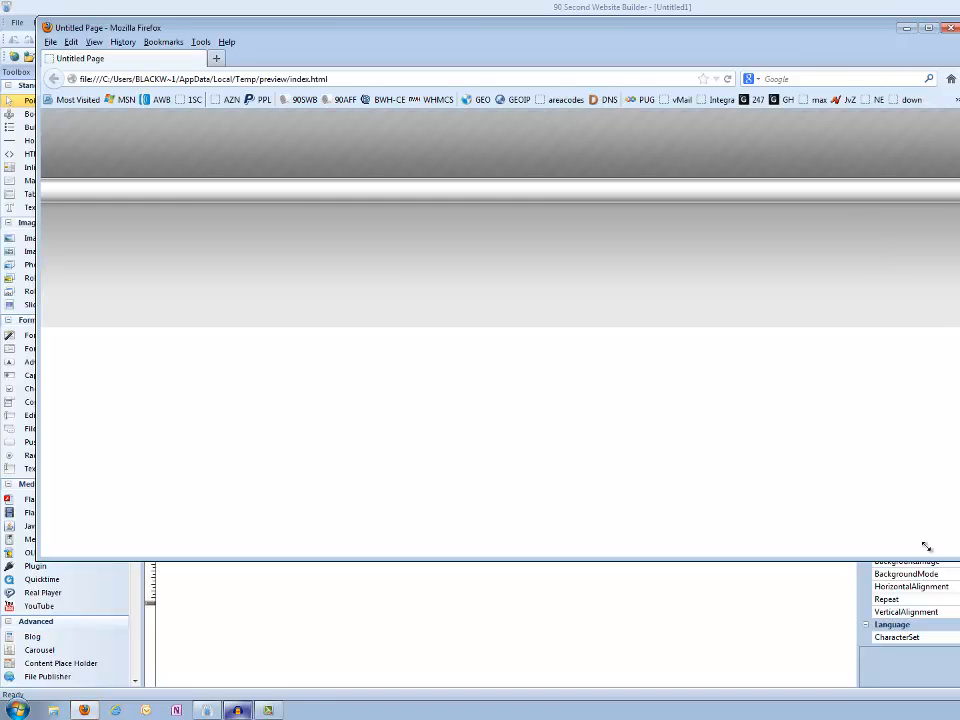
{"action": "left_click_drag", "start_coordinate": [926, 549], "coordinate": [959, 389]}
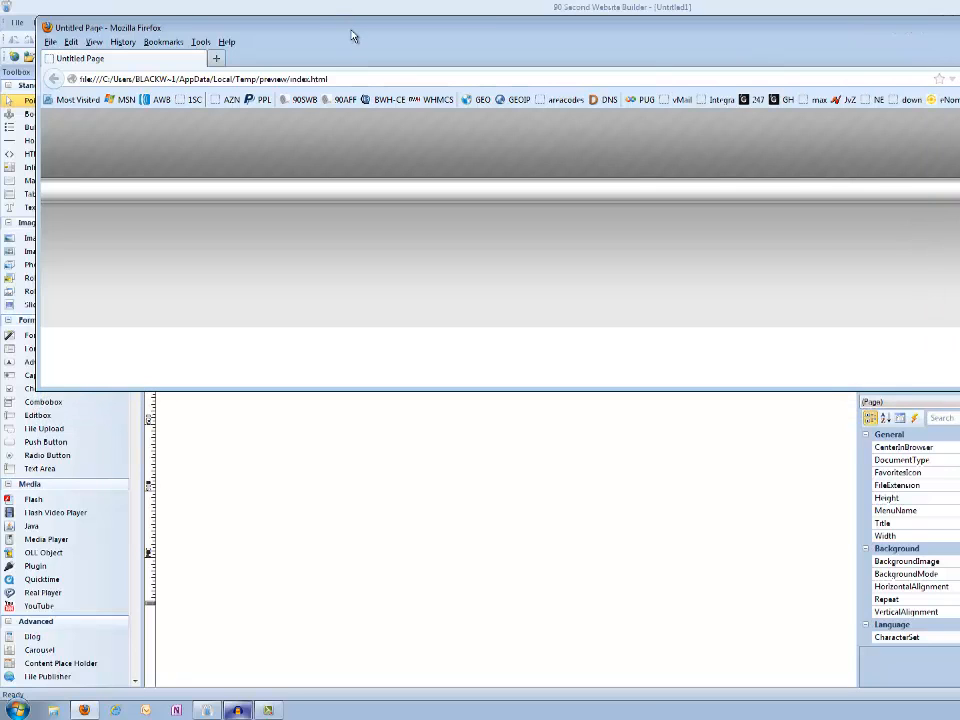
{"action": "left_click_drag", "start_coordinate": [349, 34], "coordinate": [319, 38]}
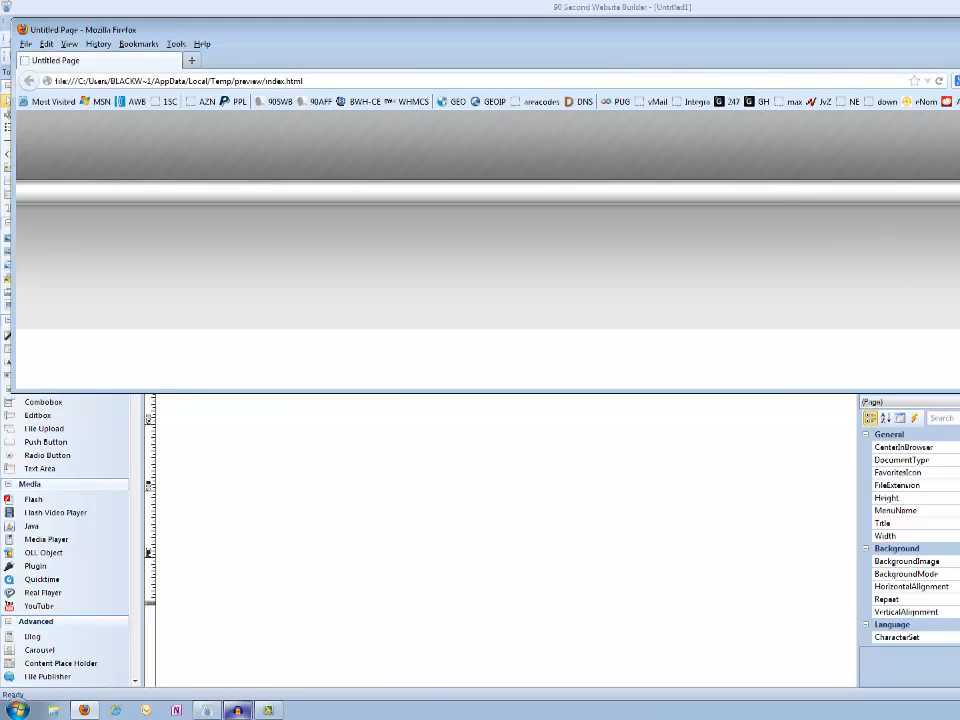
{"action": "left_click_drag", "start_coordinate": [958, 389], "coordinate": [922, 508]}
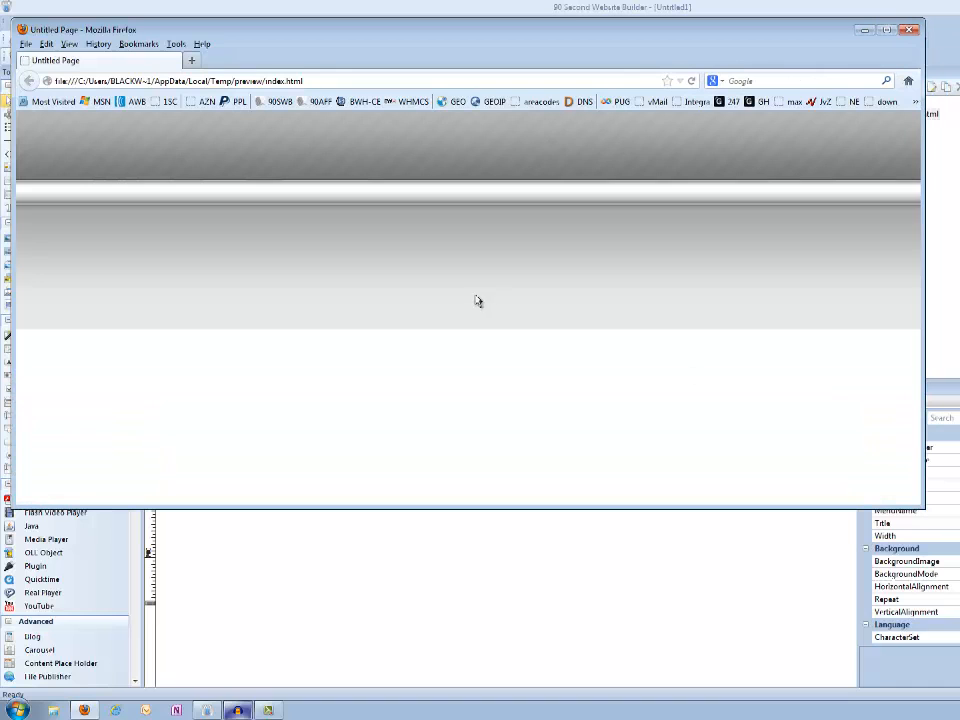
{"action": "left_click", "coordinate": [909, 33]}
Step: Replace the page's background image with 90bg.png from the Magic Trick Website folder, set it to Do not repeat, and apply it
{"action": "right_click", "coordinate": [397, 224]}
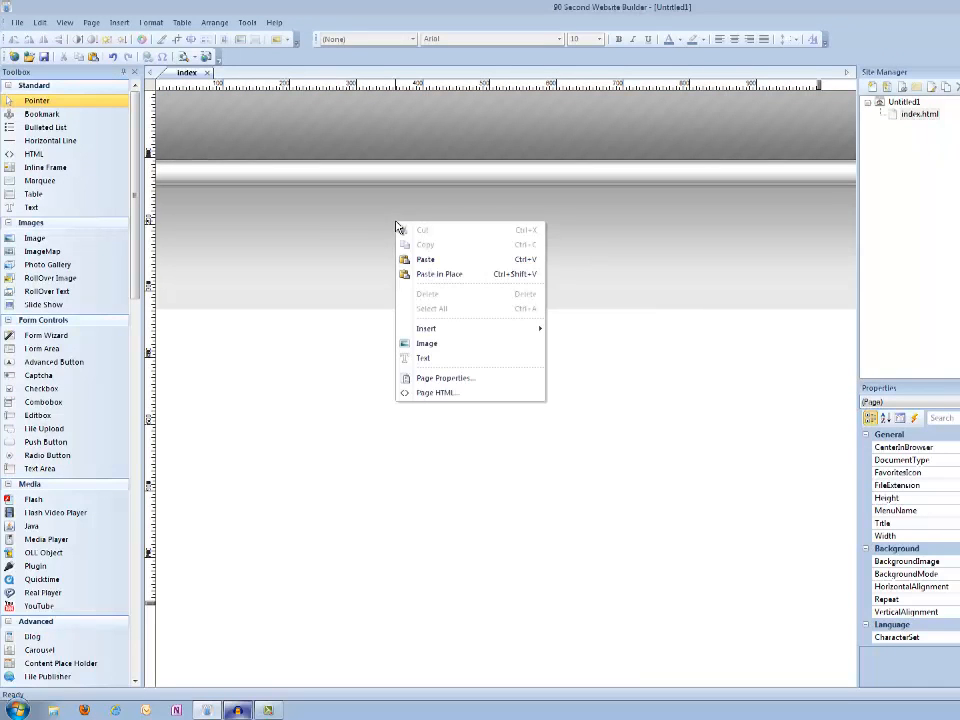
{"action": "left_click", "coordinate": [434, 379]}
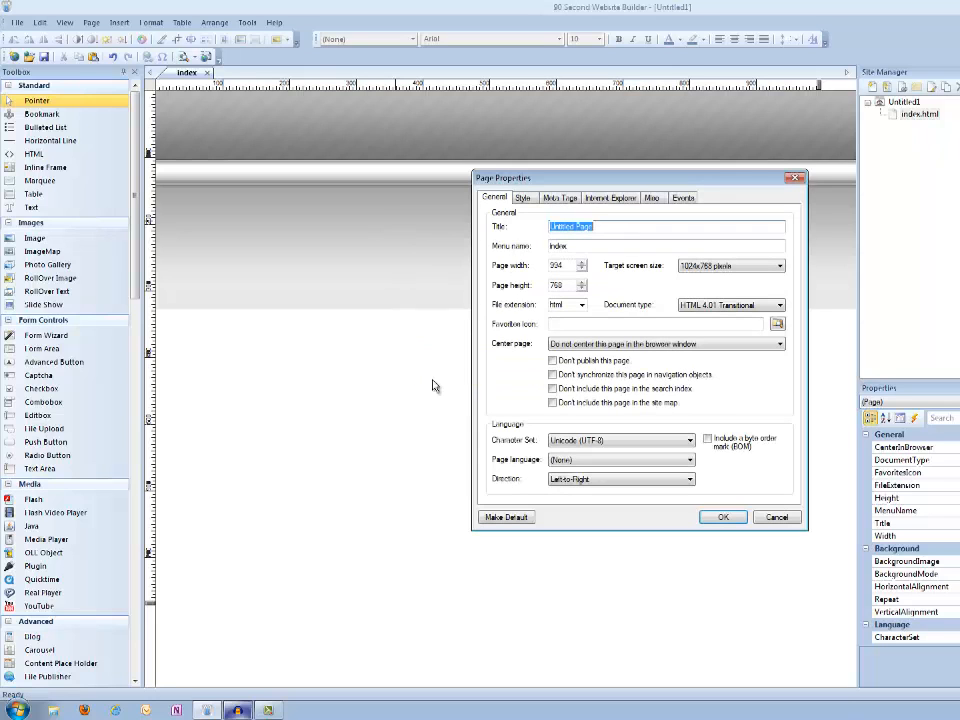
{"action": "left_click", "coordinate": [522, 199]}
{"action": "left_click", "coordinate": [779, 247]}
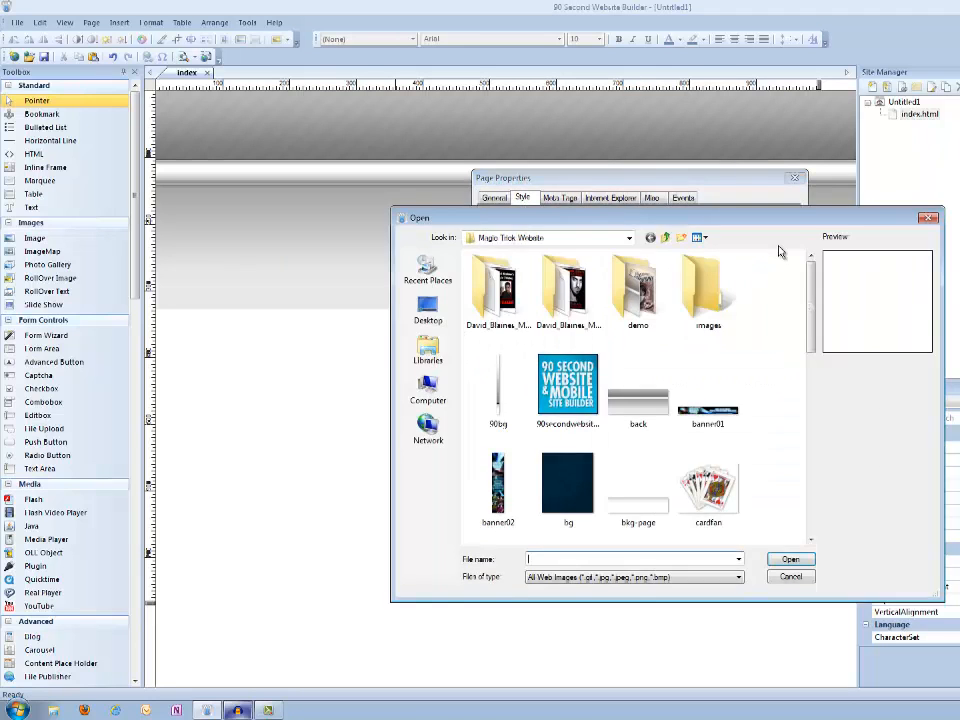
{"action": "left_click", "coordinate": [500, 390]}
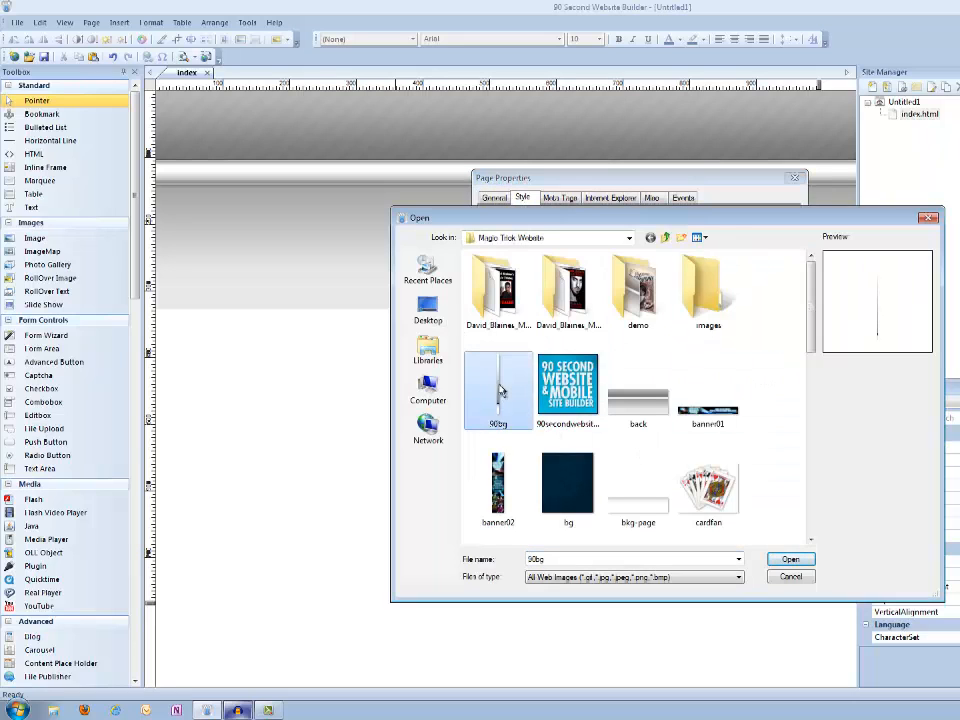
{"action": "left_click", "coordinate": [789, 561]}
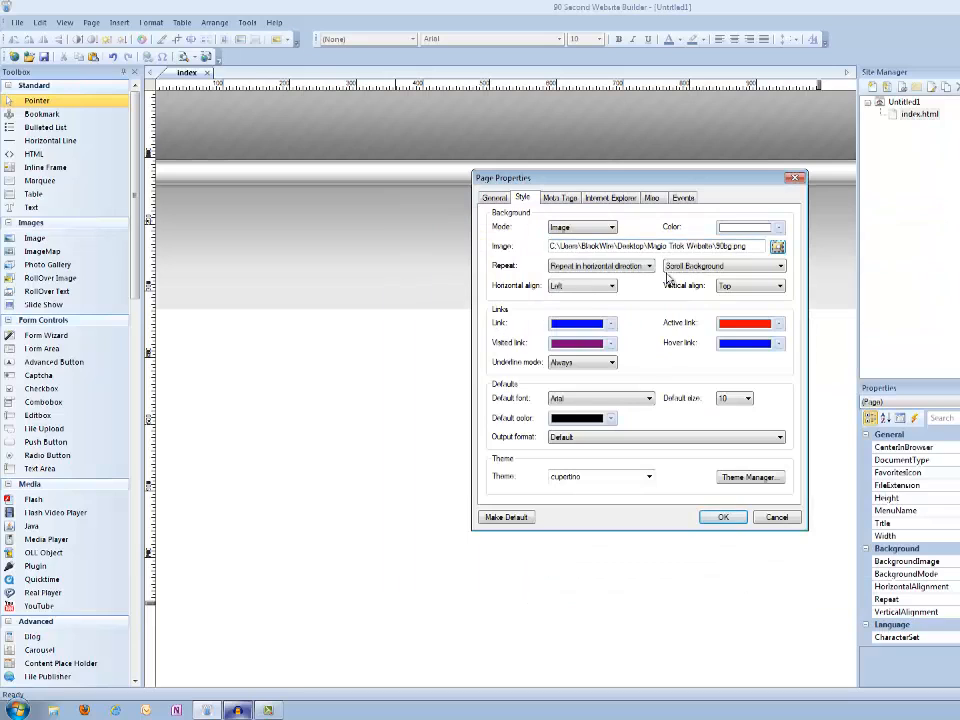
{"action": "left_click", "coordinate": [648, 266]}
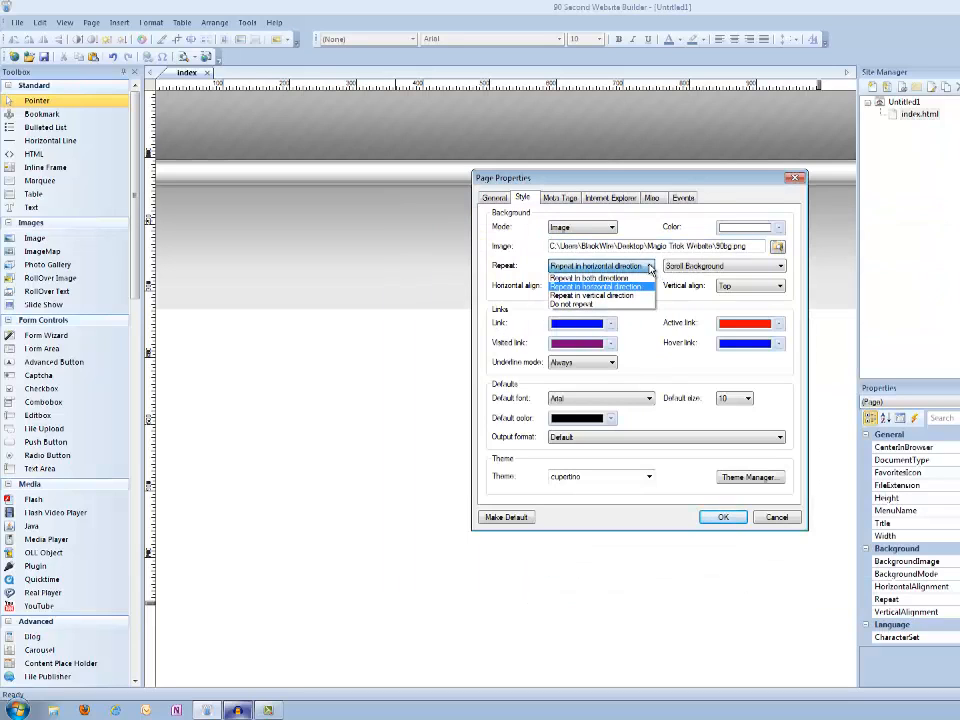
{"action": "left_click", "coordinate": [598, 280]}
{"action": "left_click", "coordinate": [721, 517]}
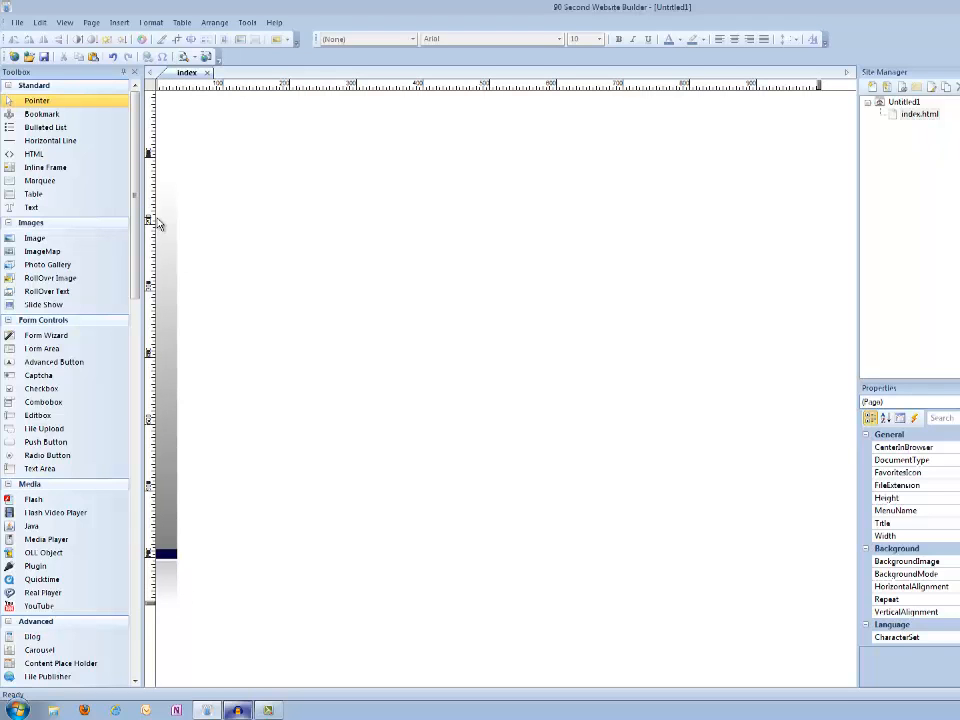
Step: Set the 90bg.png page background to repeat in the horizontal direction and apply the page properties
{"action": "right_click", "coordinate": [525, 197]}
{"action": "left_click", "coordinate": [598, 347]}
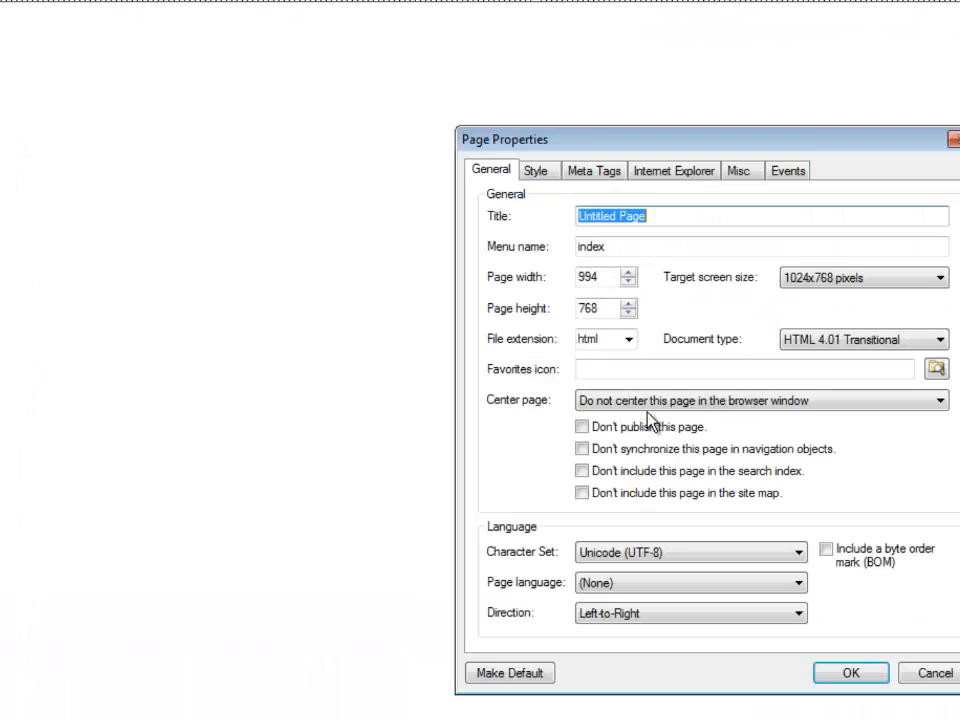
{"action": "left_click", "coordinate": [535, 178]}
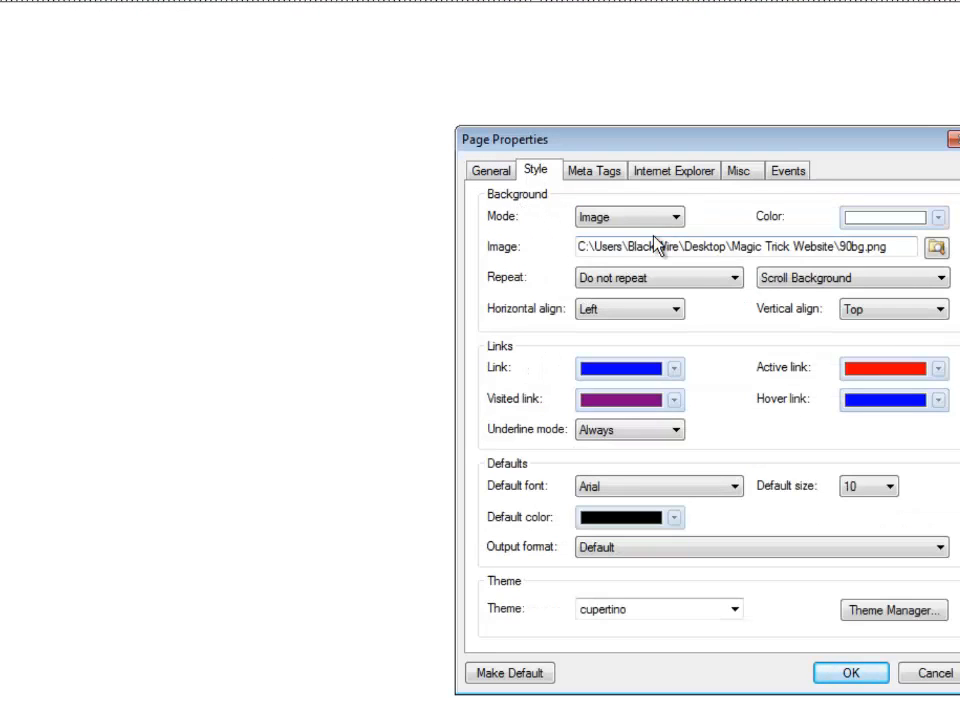
{"action": "left_click", "coordinate": [664, 279]}
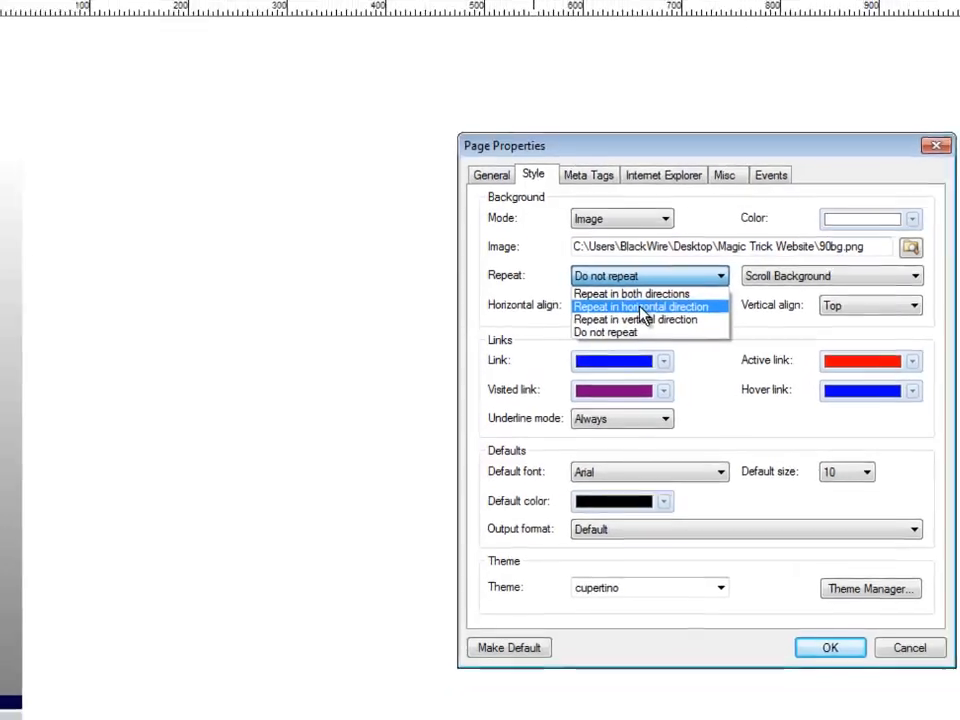
{"action": "left_click", "coordinate": [641, 308]}
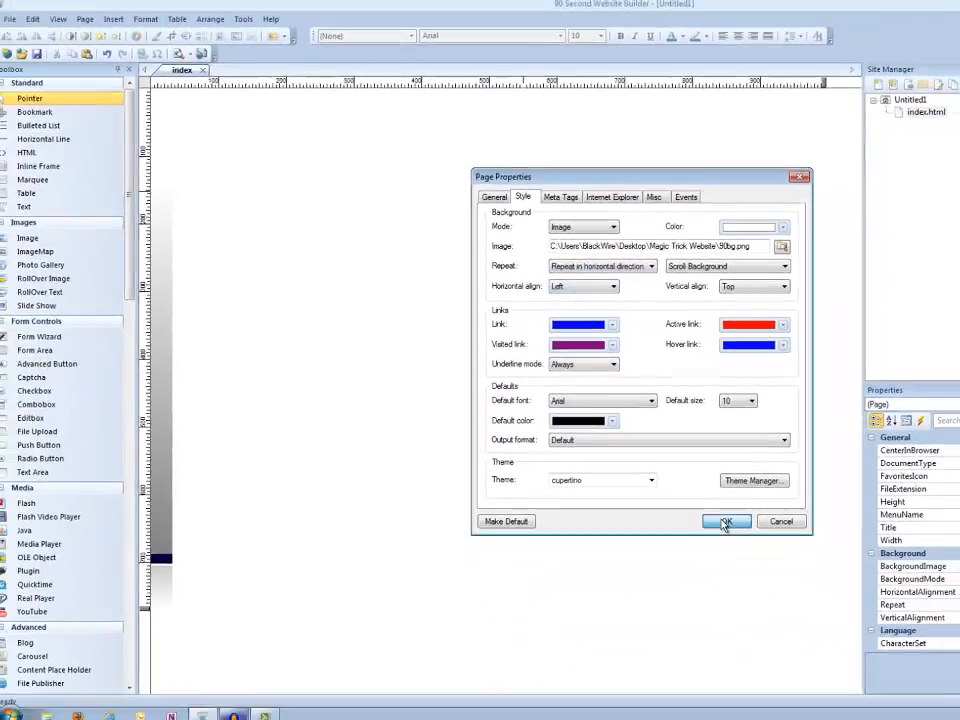
{"action": "left_click", "coordinate": [725, 522]}
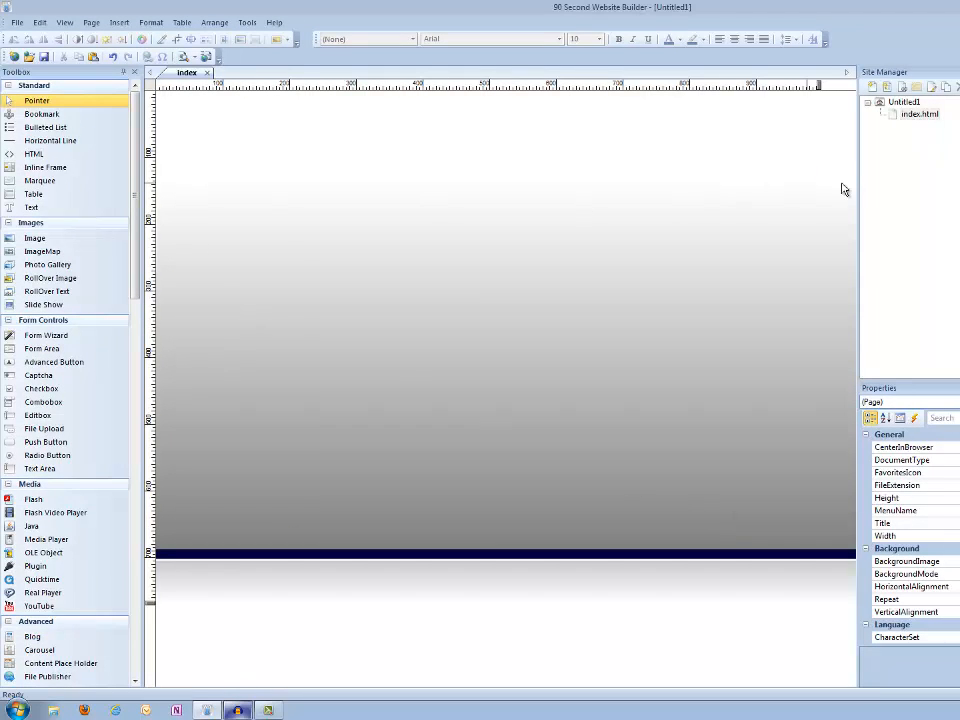